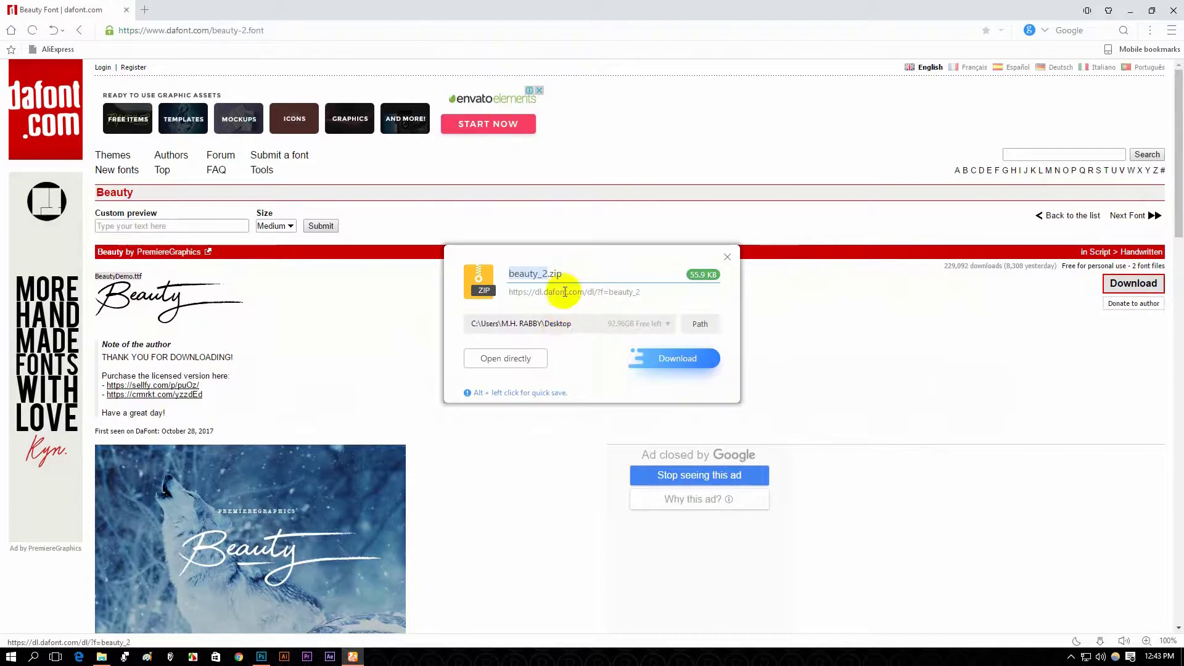
Dismiss the font download, switch to the beauty_2 folder in File Explorer and preview the BeautyDemo OpenType font.
left_click(727, 256)
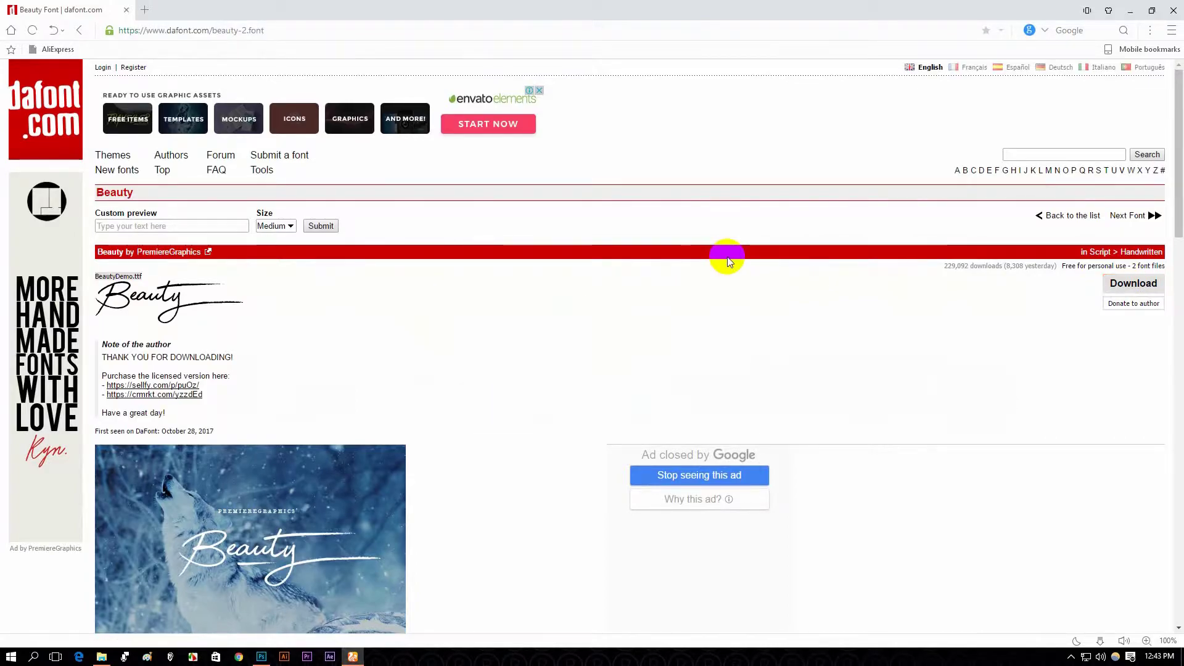
left_click(102, 657)
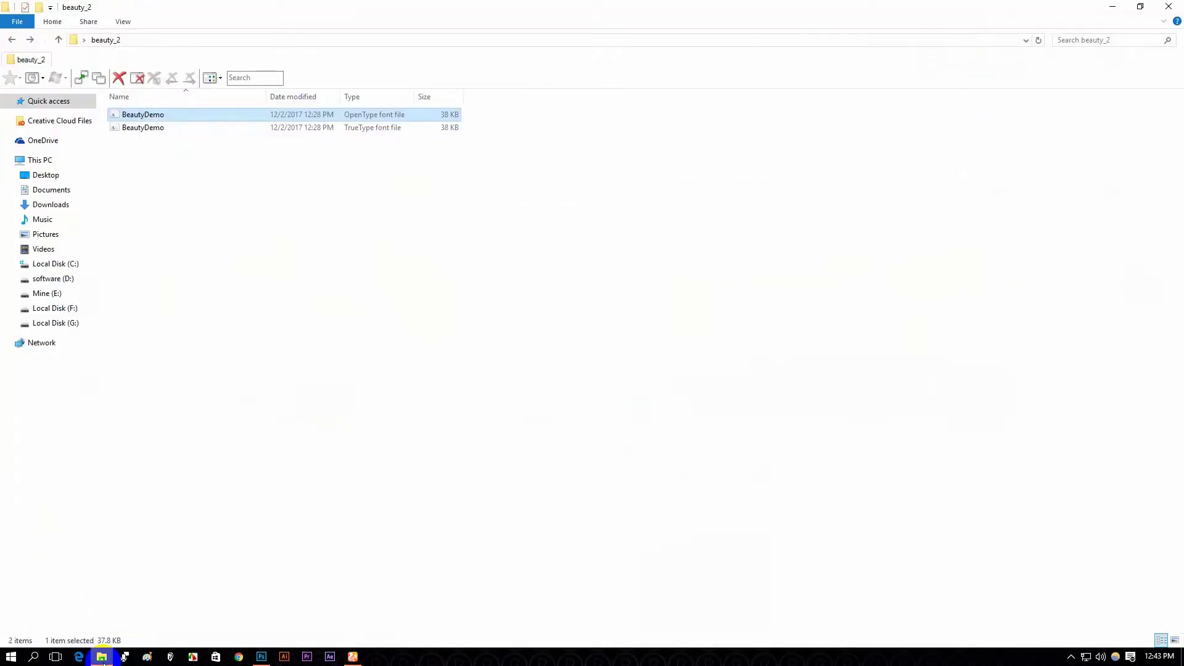
right_click(160, 116)
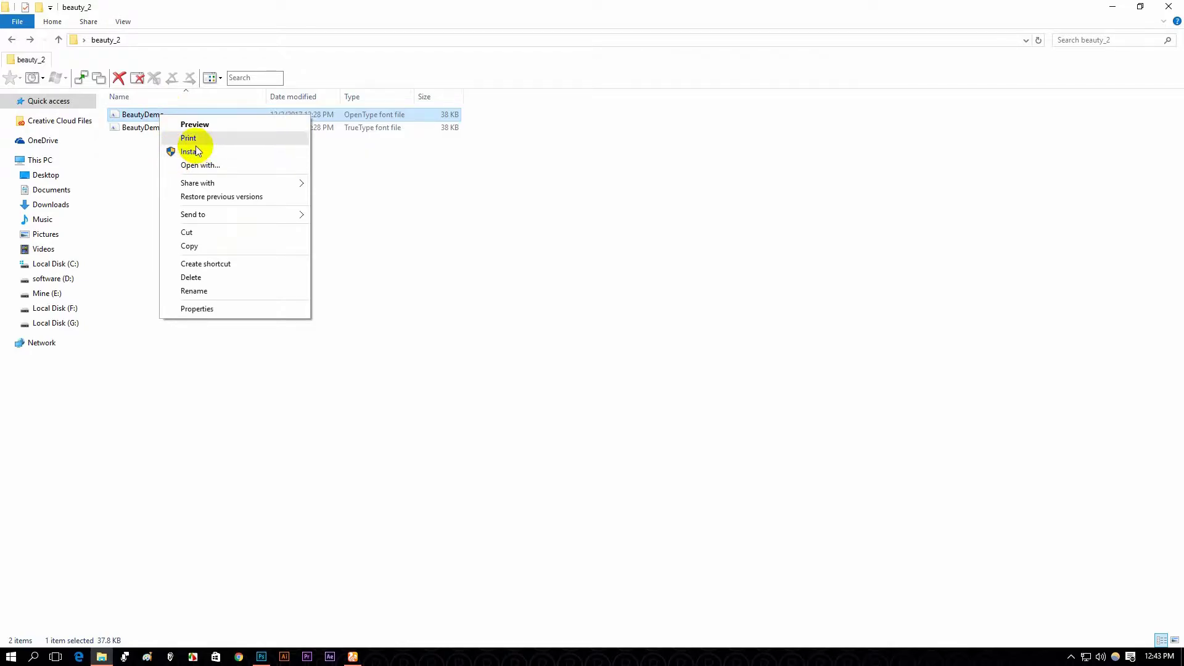
left_click(198, 125)
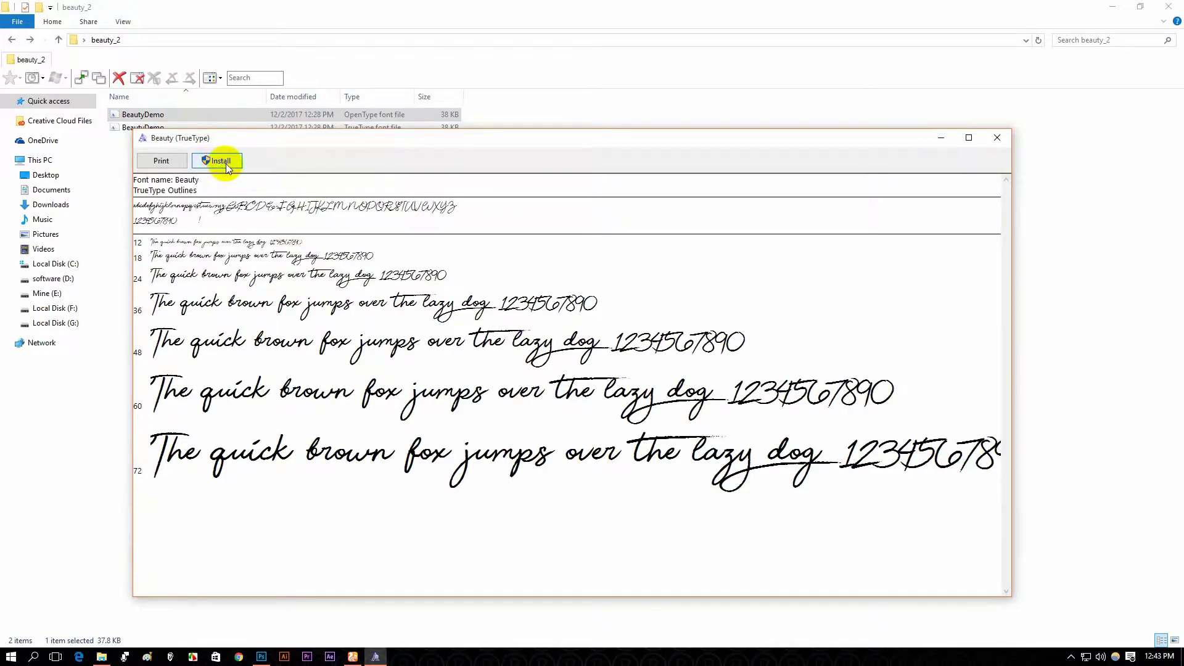
left_click(1004, 139)
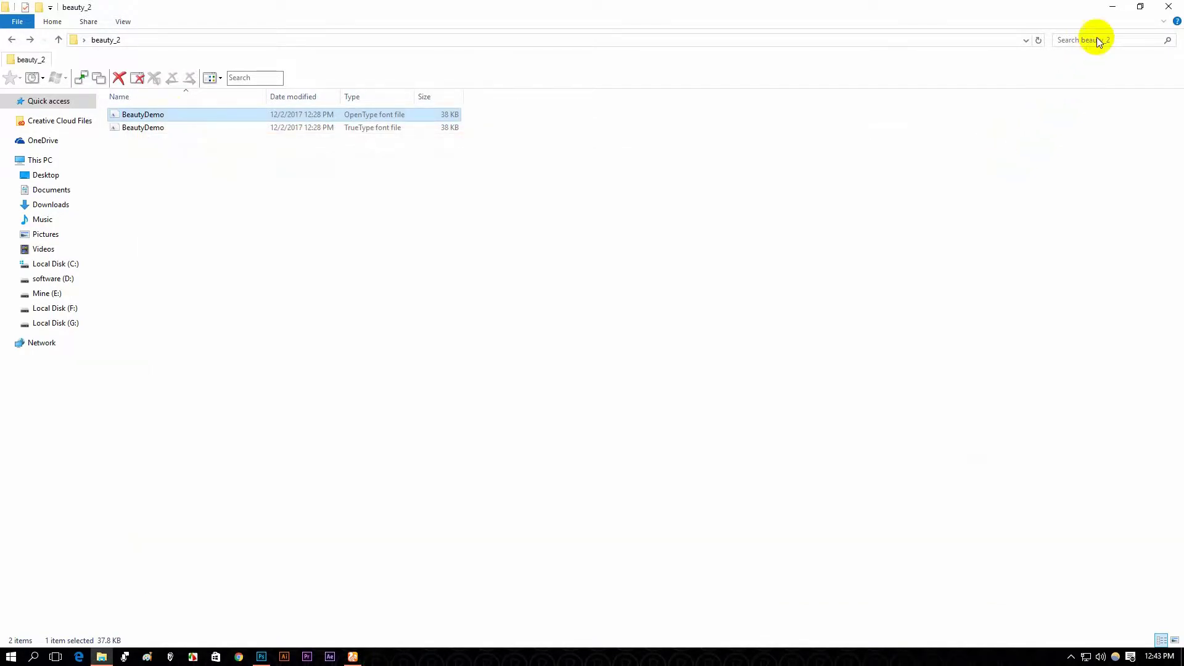
left_click(1168, 7)
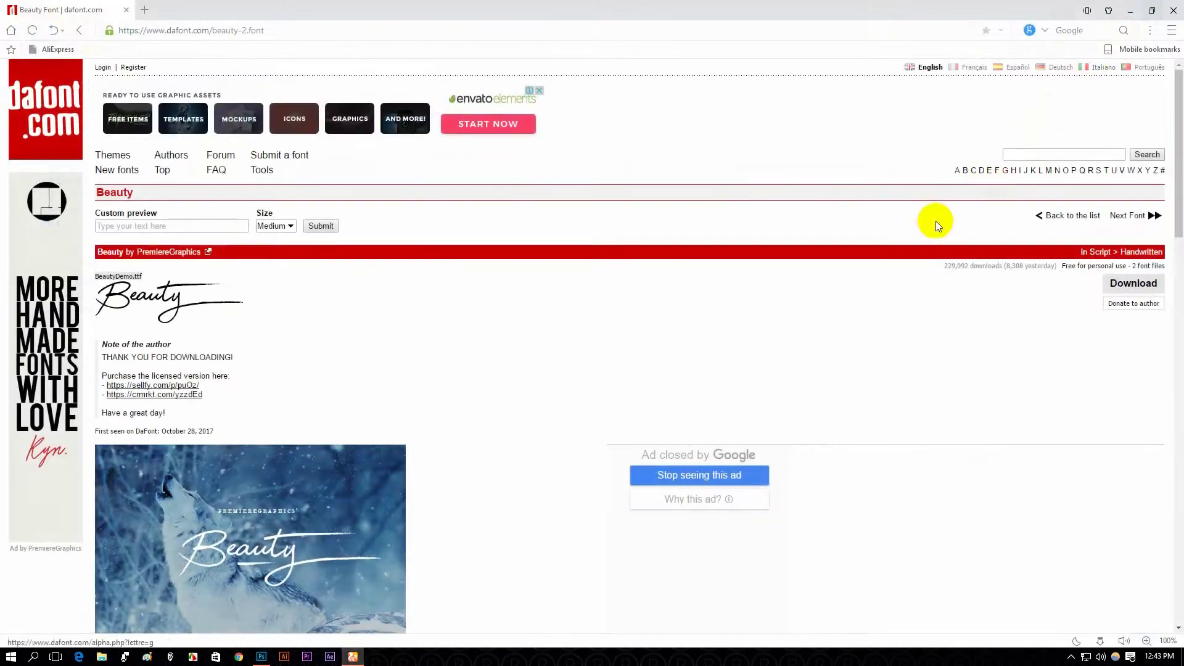
Switch to Photoshop and create a 1920 × 1080 px RGB document at 300 pixels/inch with a white background.
left_click(1128, 11)
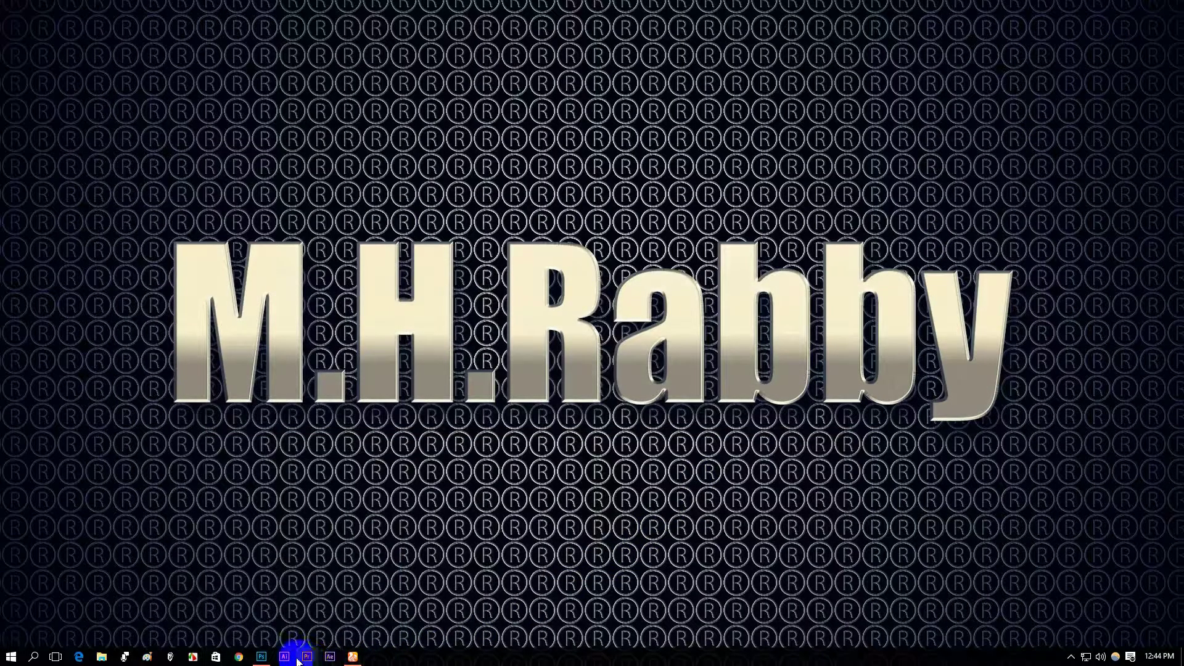
left_click(268, 659)
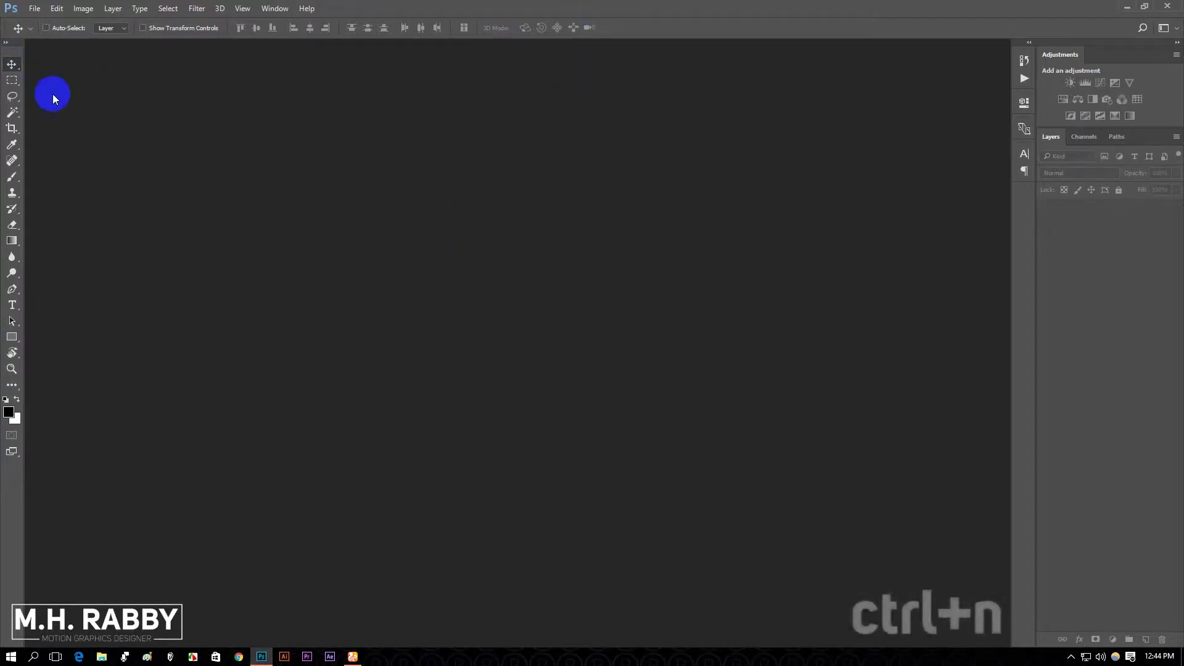
left_click(35, 8)
left_click(42, 23)
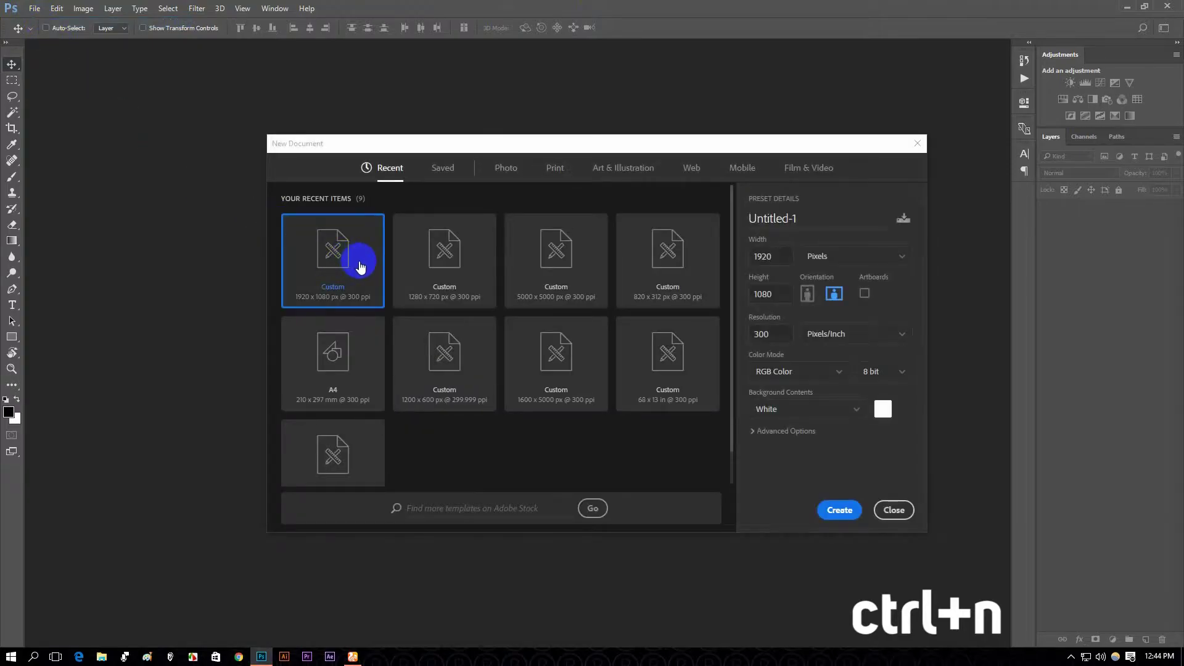
left_click(840, 511)
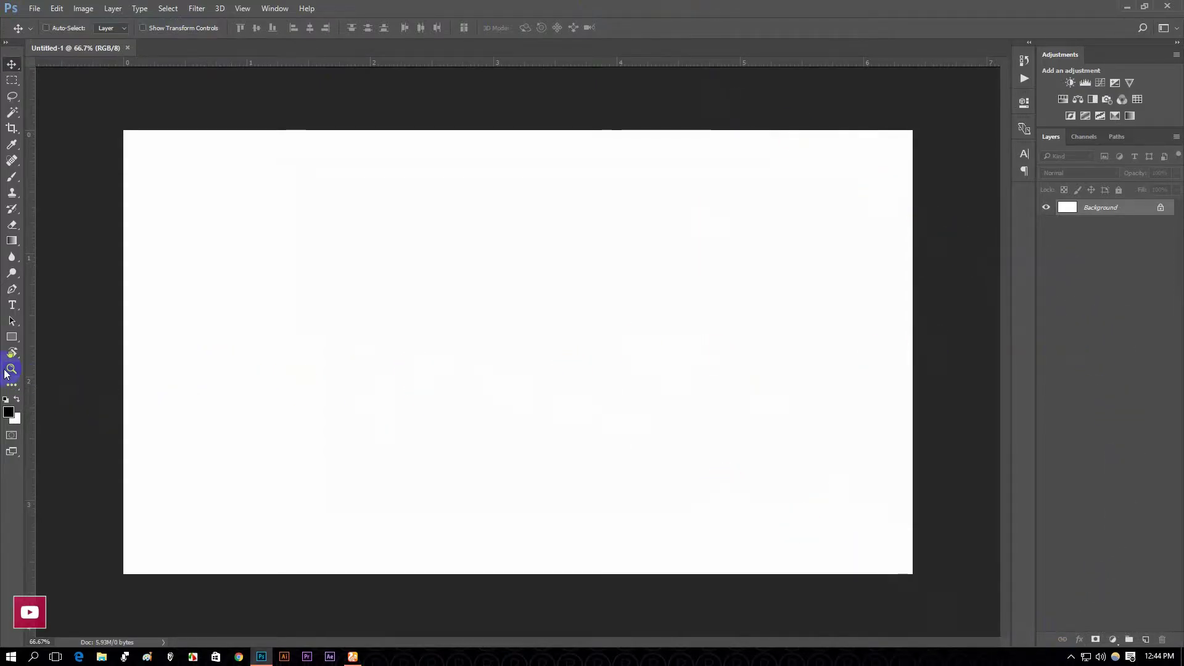
Start a point text layer in the Beauty font near the middle of the canvas.
left_click(13, 310)
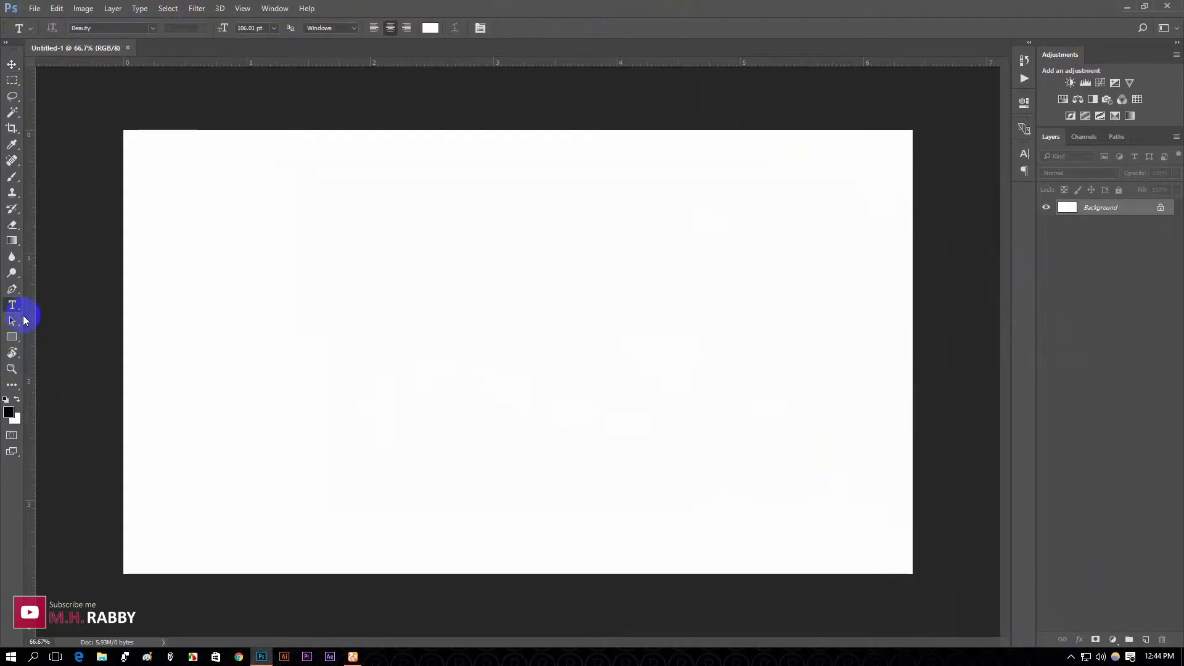
left_click(152, 28)
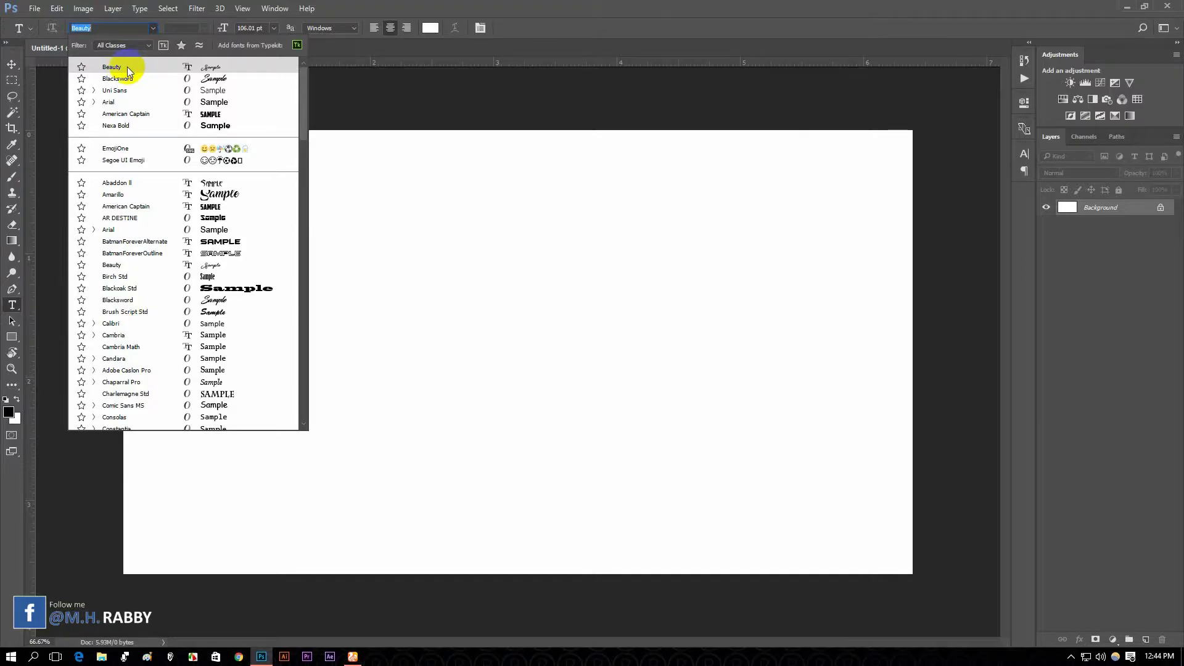
left_click(131, 69)
left_click(478, 341)
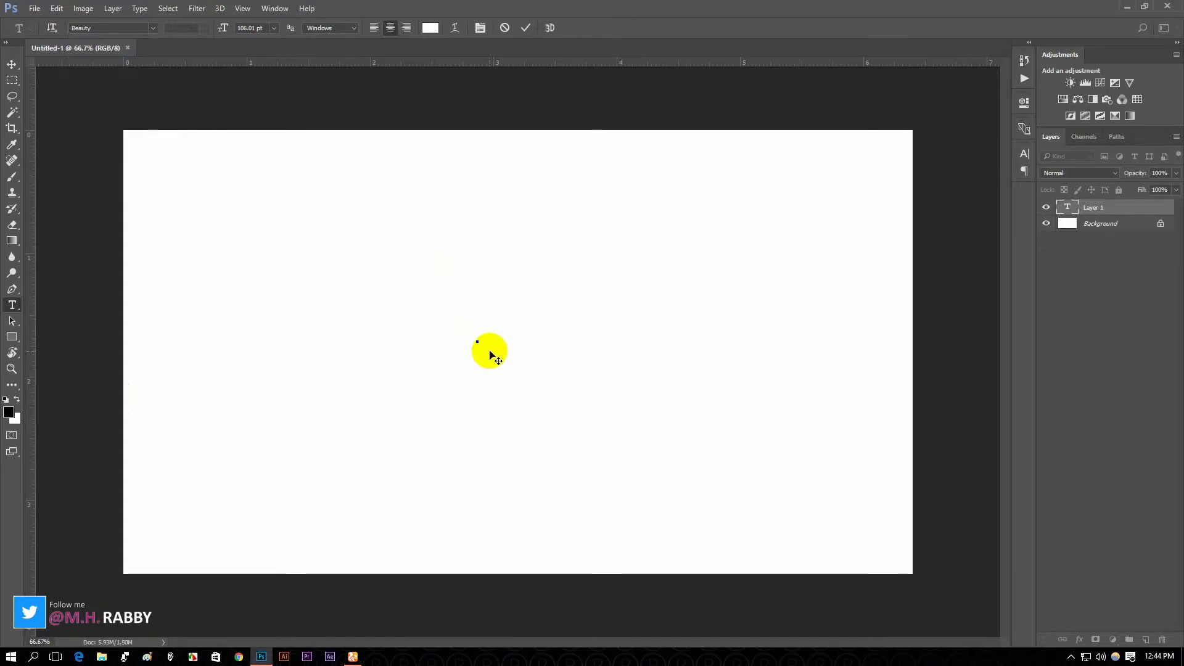
Set the text colour to black and the font size to 56.01 pt.
left_click(430, 27)
left_click(560, 332)
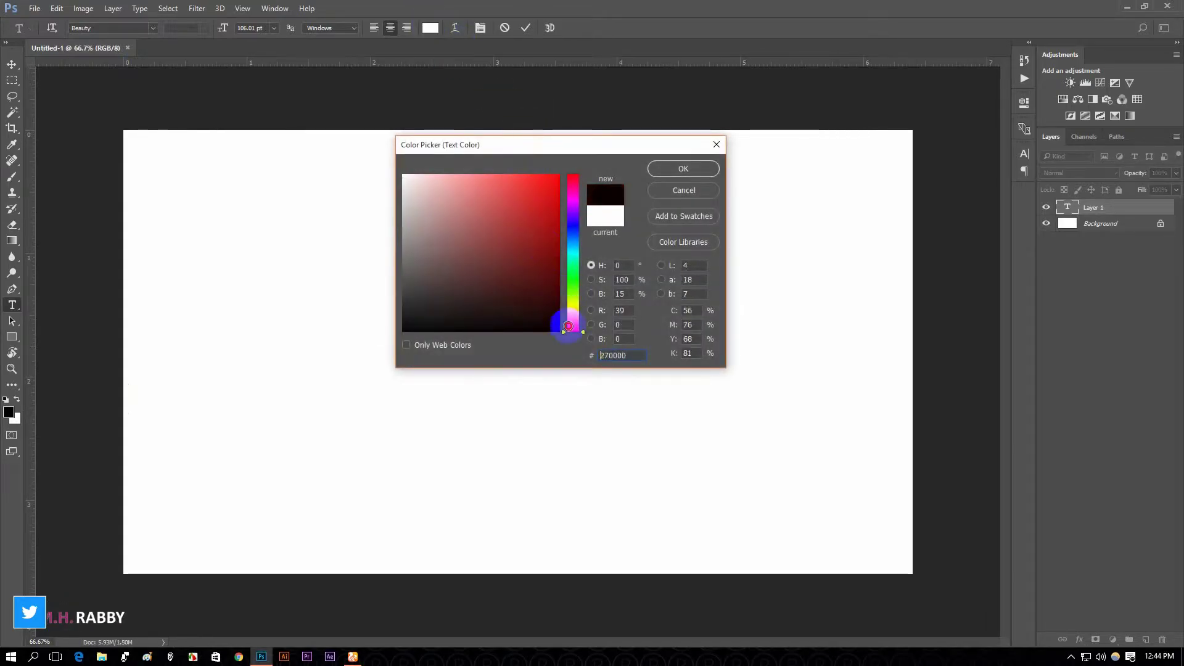
left_click(684, 171)
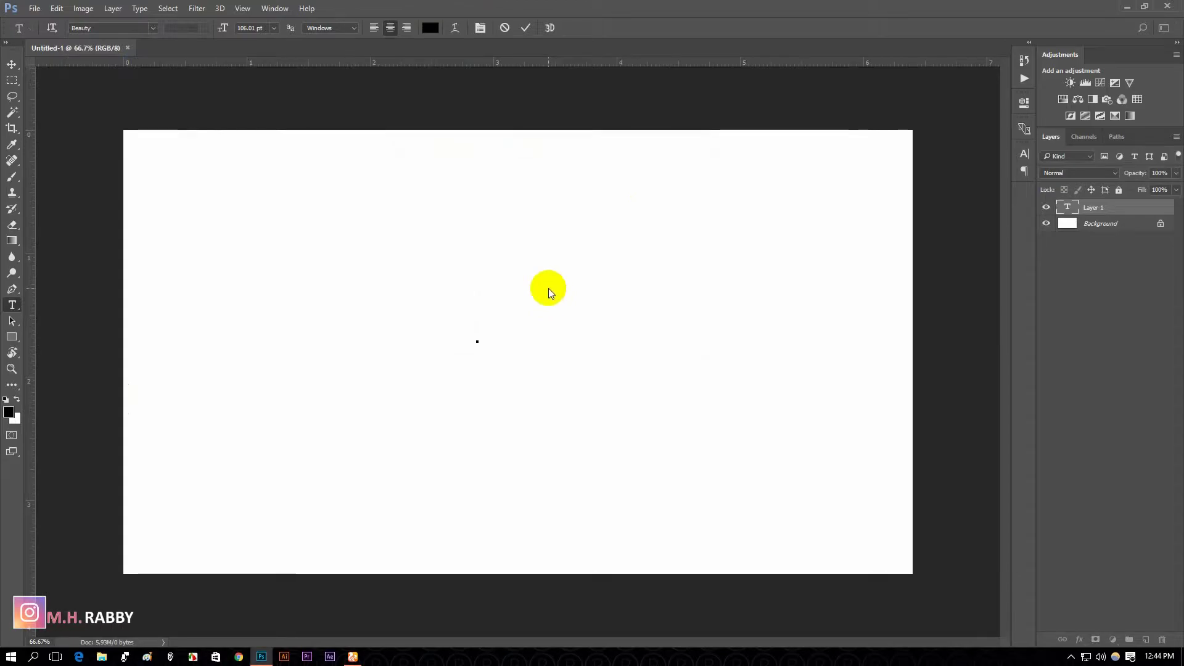
mouse_move(213, 30)
left_mouse_down()
mouse_move(362, 150)
mouse_move(224, 31)
mouse_move(210, 47)
left_mouse_up()
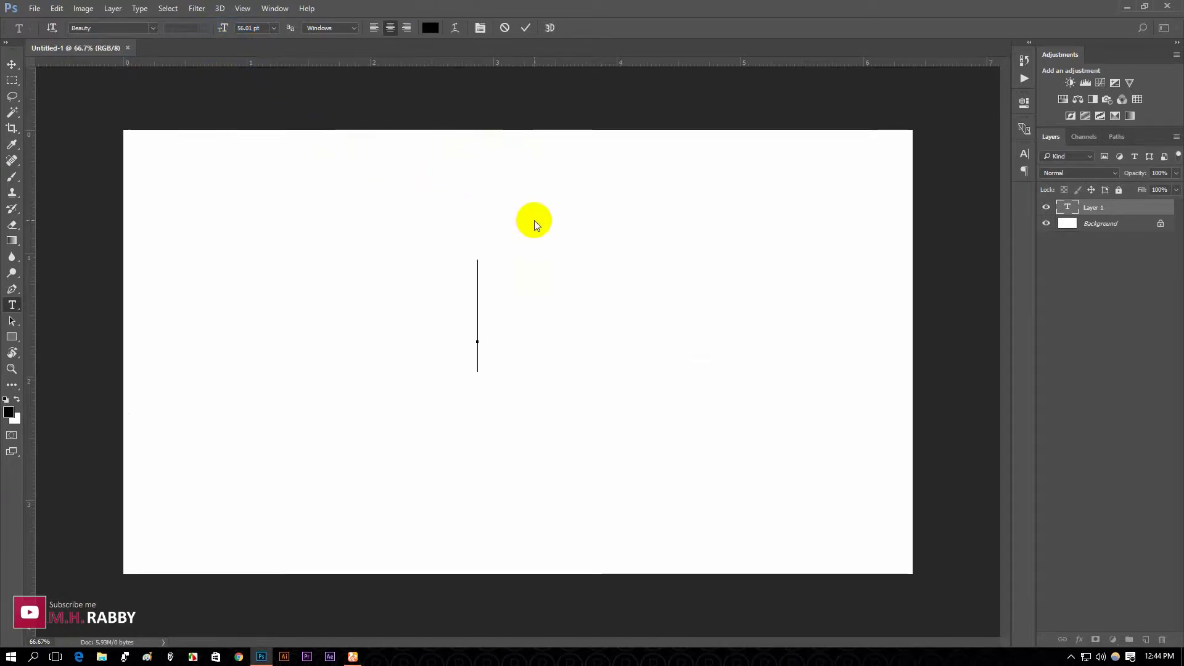
Enter "MH Photography" on the new text layer.
type("MH")
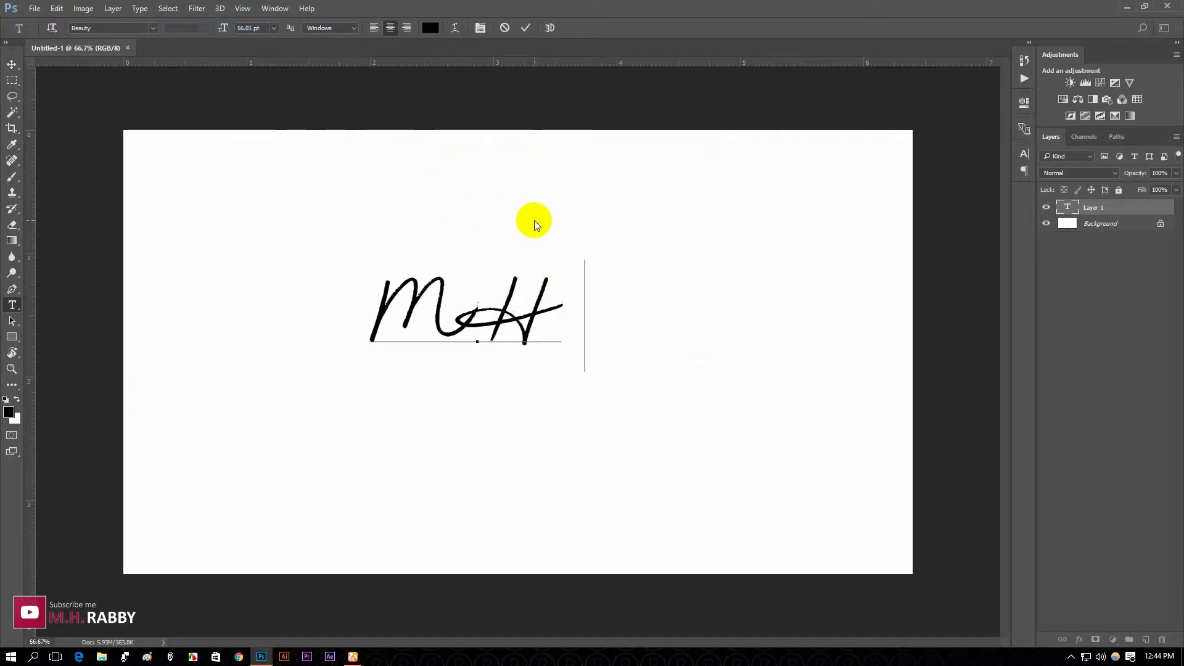
type(" P")
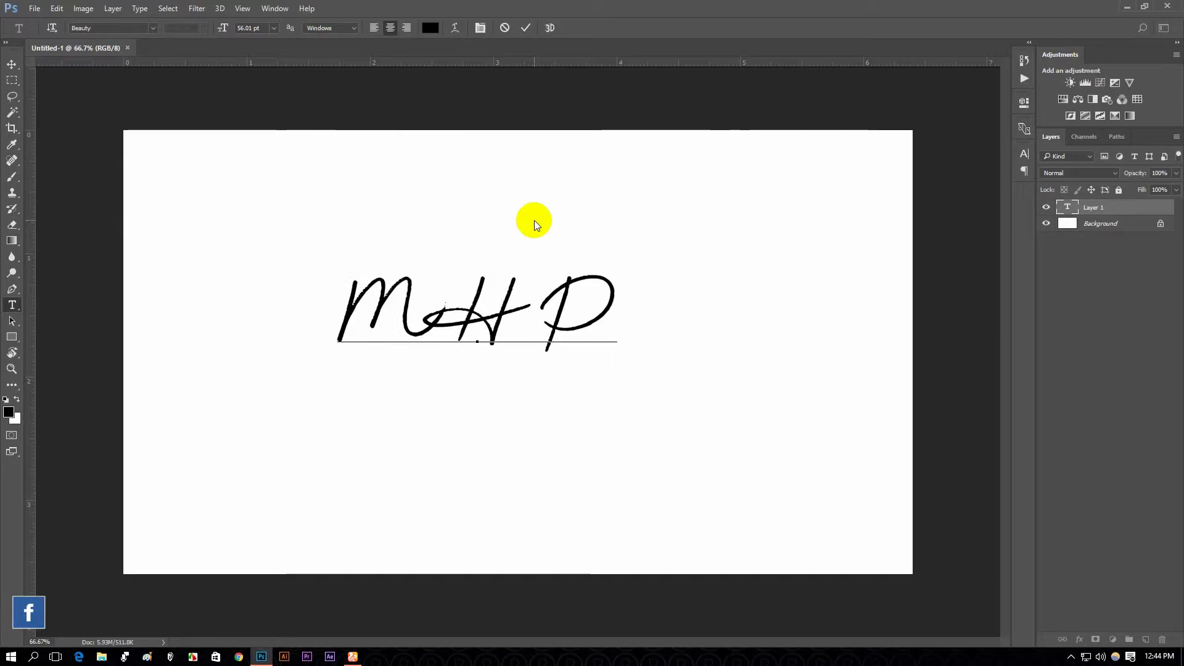
type("hotography")
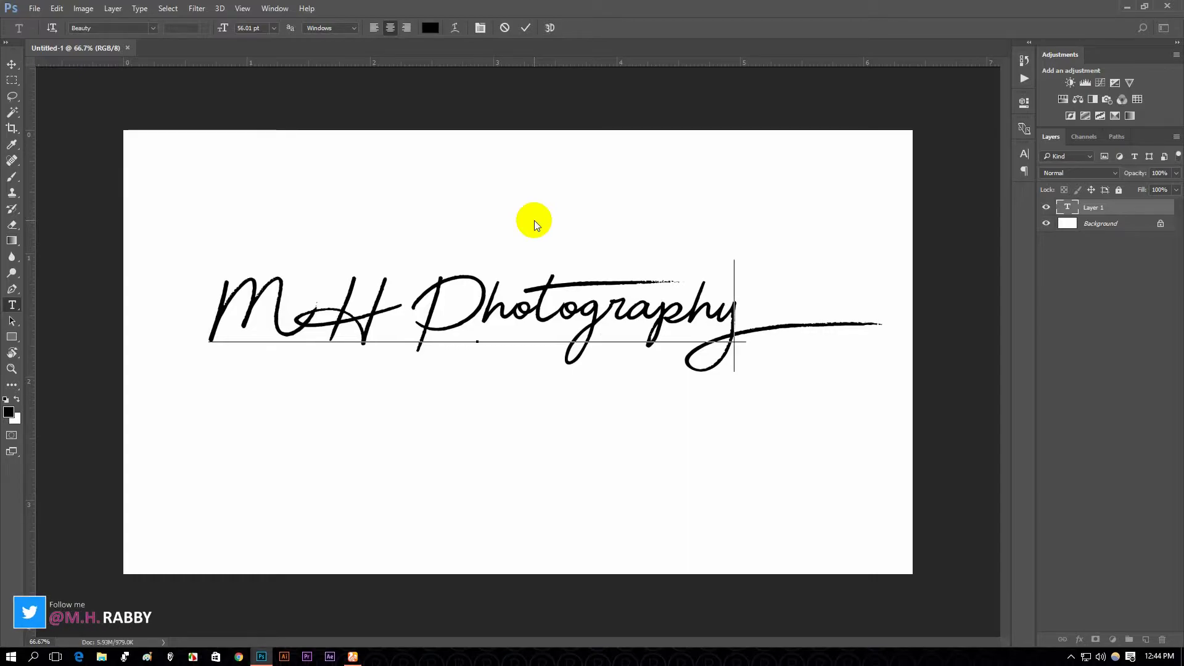
Clear the text and try the wordings "RH Photograph" and "Photography" instead.
key("BackSpace")
key("BackSpace")
key("BackSpace")
key("BackSpace")
key("BackSpace")
key("BackSpace")
key("BackSpace")
key("BackSpace")
key("BackSpace")
key("BackSpace")
key("BackSpace")
key("BackSpace")
key("BackSpace")
key("BackSpace")
type("RH")
type(" Photograph")
key("BackSpace")
key("BackSpace")
key("BackSpace")
key("BackSpace")
key("BackSpace")
key("BackSpace")
key("BackSpace")
key("BackSpace")
key("BackSpace")
key("BackSpace")
key("BackSpace")
key("BackSpace")
key("BackSpace")
type("Photography")
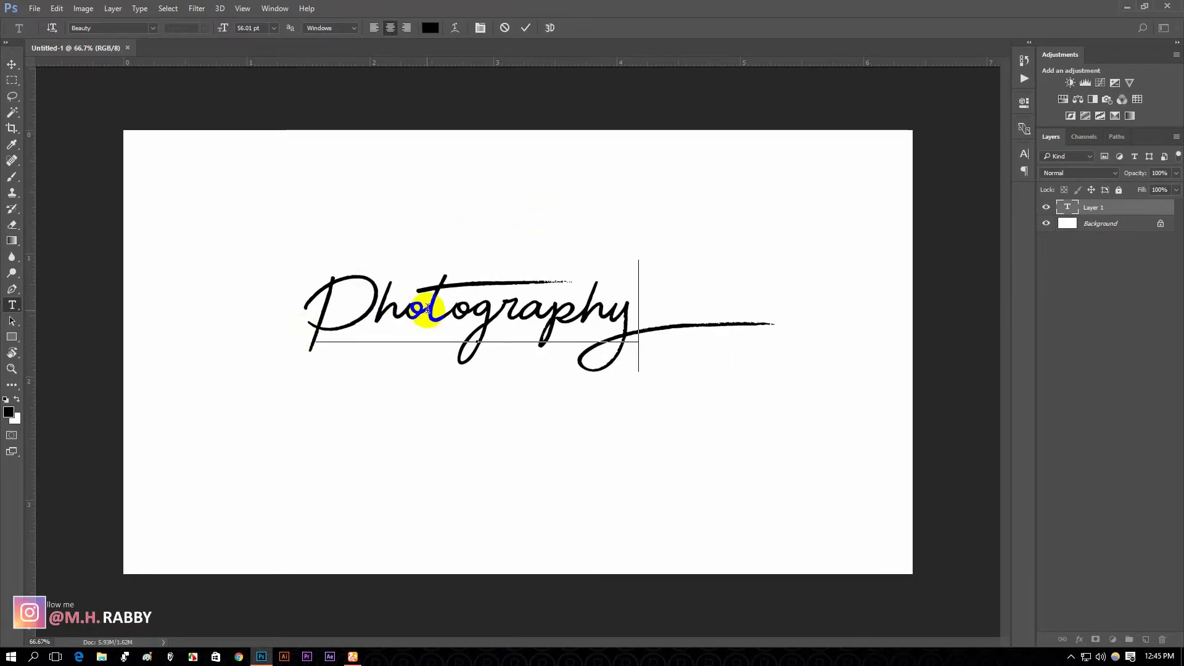
Replace the whole text with "MH Photography" and commit the text layer.
left_click_drag(642, 327, 246, 320)
type("MH Photography")
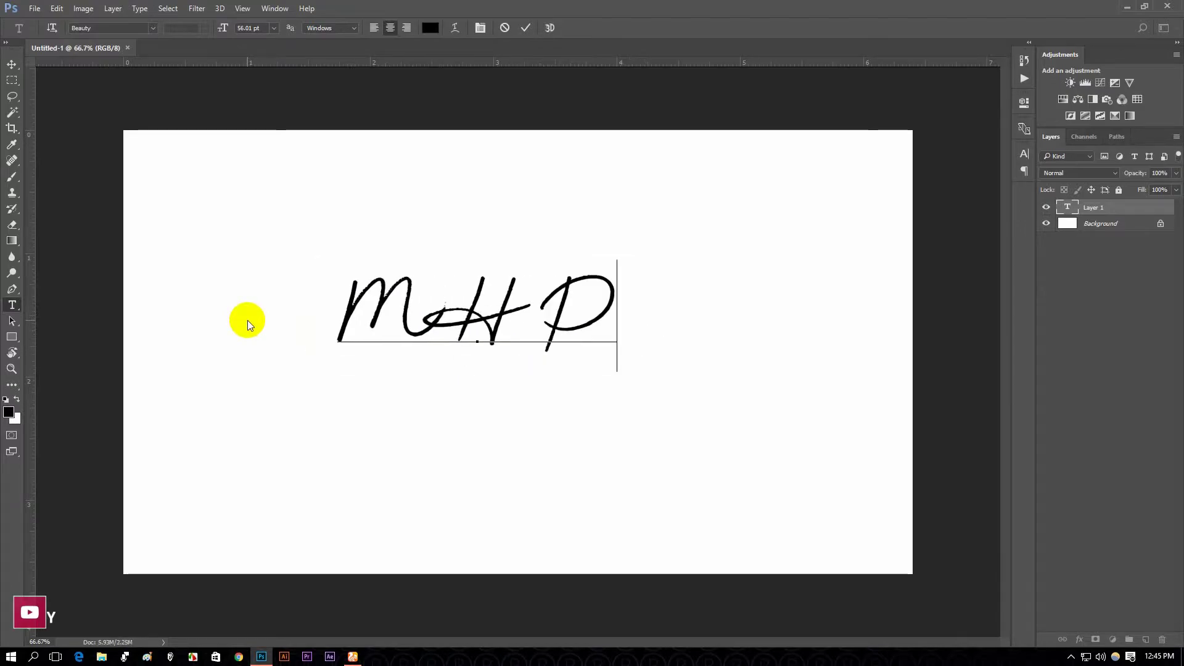
left_click(526, 28)
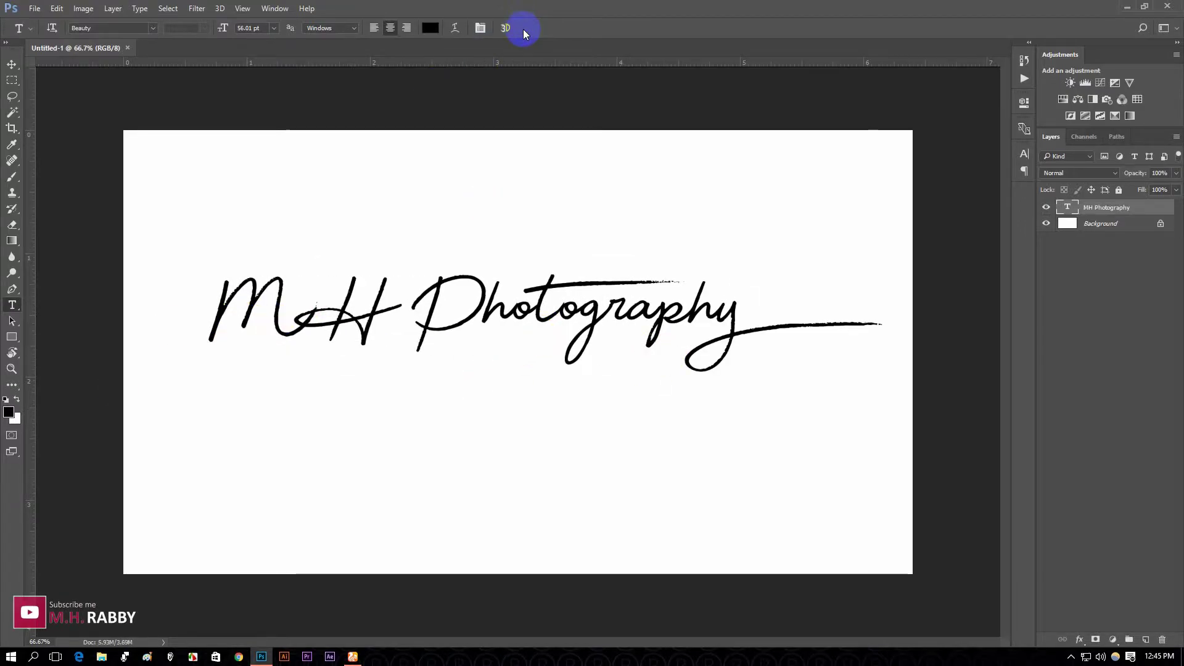
Move the MH Photography text slightly down towards the vertical centre of the canvas and inspect its strokes.
left_click(12, 64)
left_click_drag(455, 307, 455, 337)
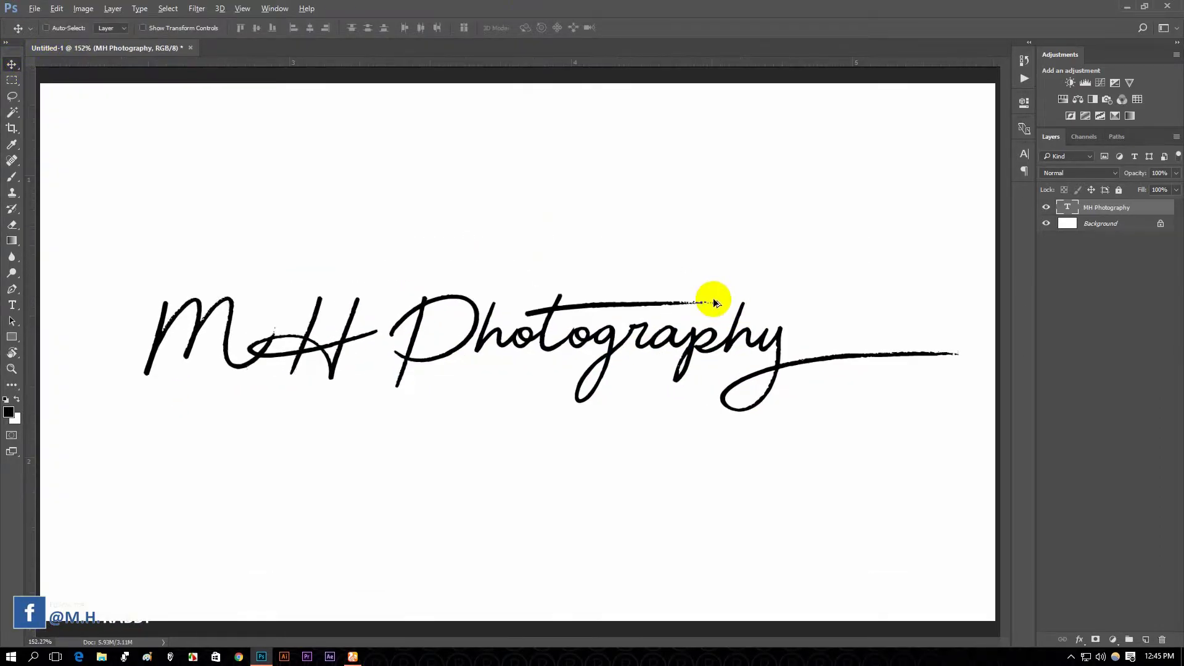
scroll(708, 298, "up", 5)
scroll(639, 338, "down", 2)
scroll(637, 339, "down", 6)
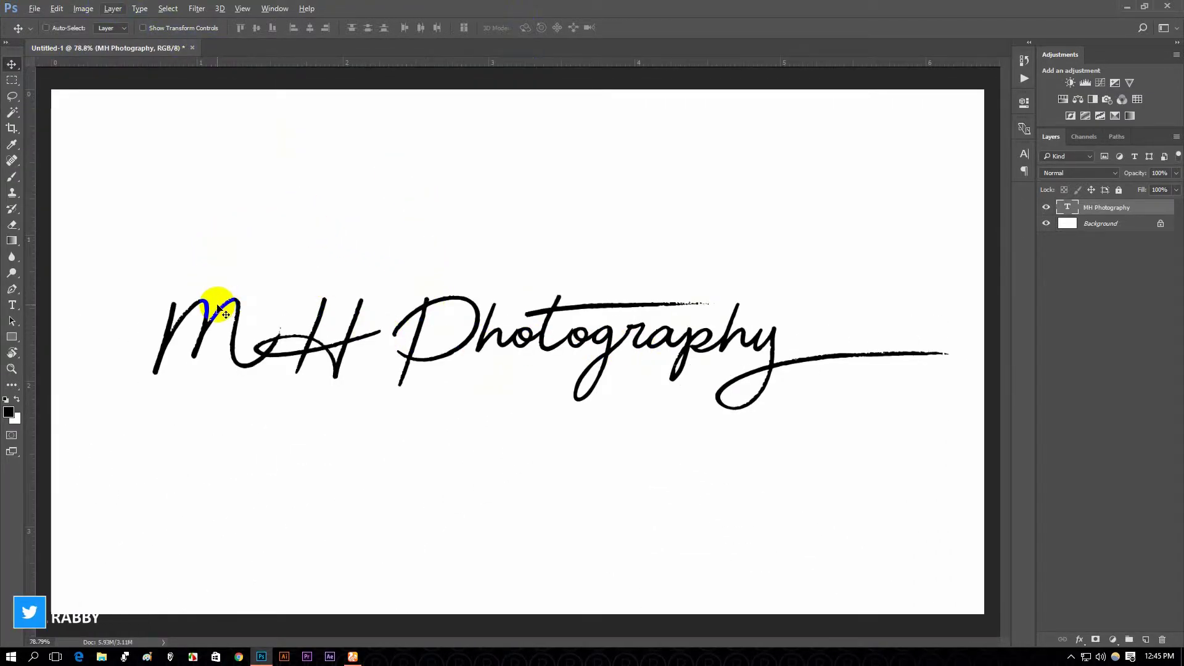
Open the photo athletic-girl-1373862.jpg as a separate document.
left_click_drag(185, 185, 442, 47)
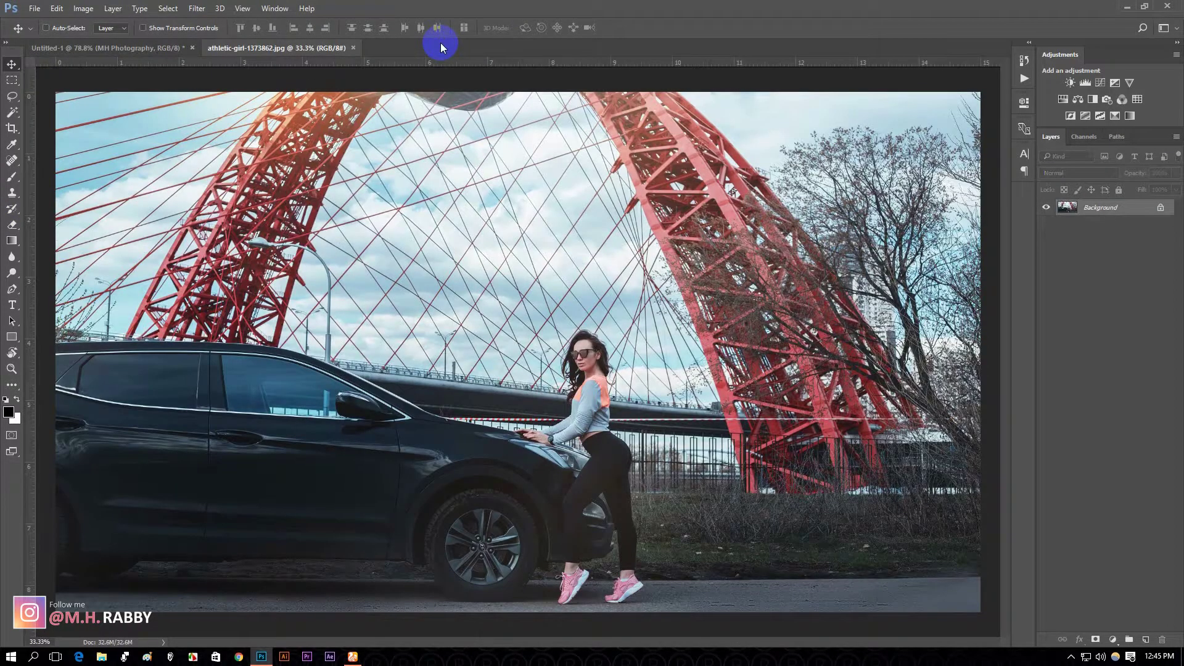
scroll(502, 220, "down", 2)
Return to the Untitled-1 document and change the MH Photography text colour to white (ffffff).
left_click(157, 48)
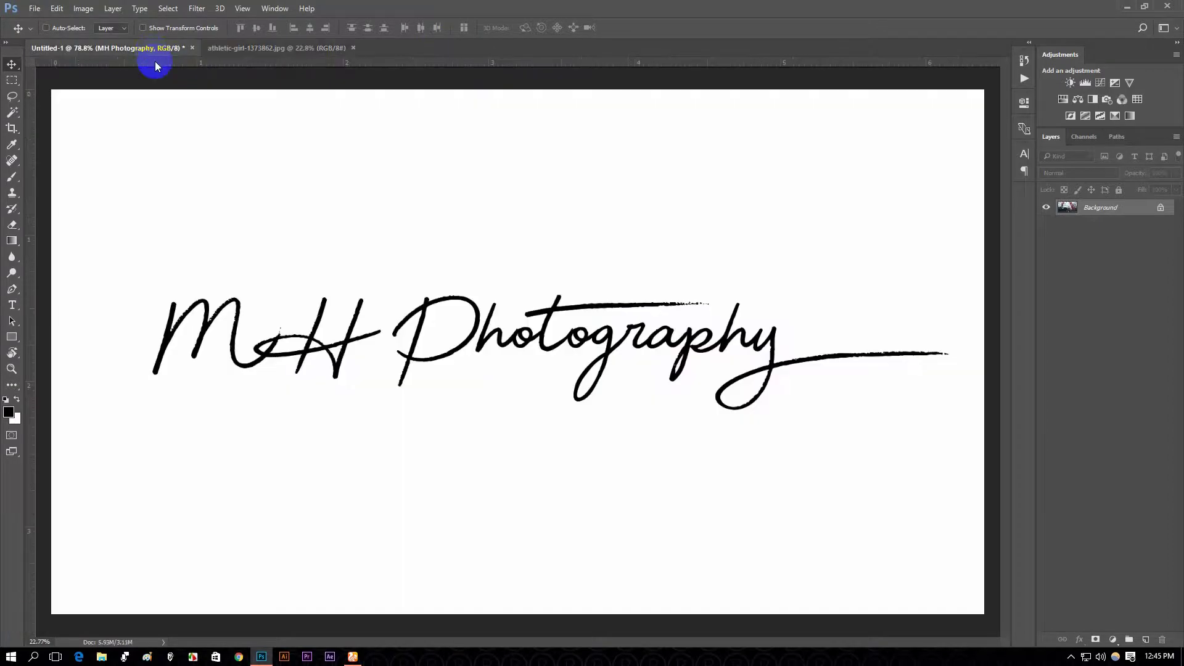
double_click(1068, 208)
left_click(430, 28)
left_click_drag(494, 216, 377, 153)
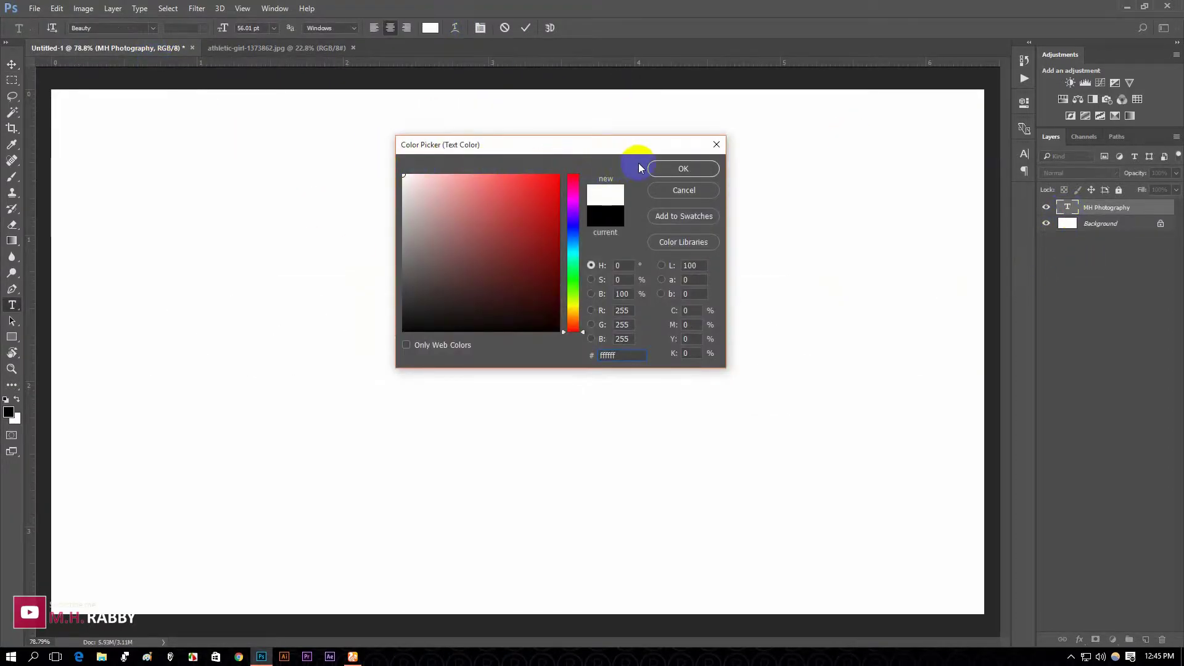
left_click(683, 169)
left_click(524, 28)
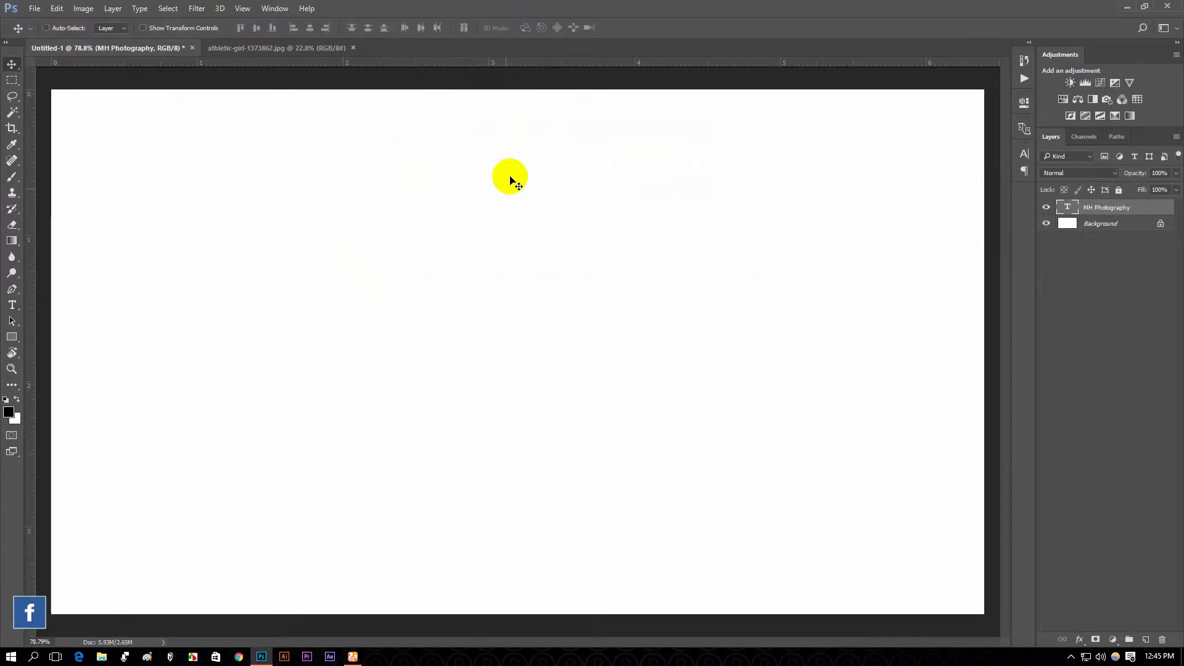
Transfer the MH Photography text layer onto the lower part of the car in the photo and scale it to 52.13%.
key("v")
left_click_drag(302, 51, 378, 473)
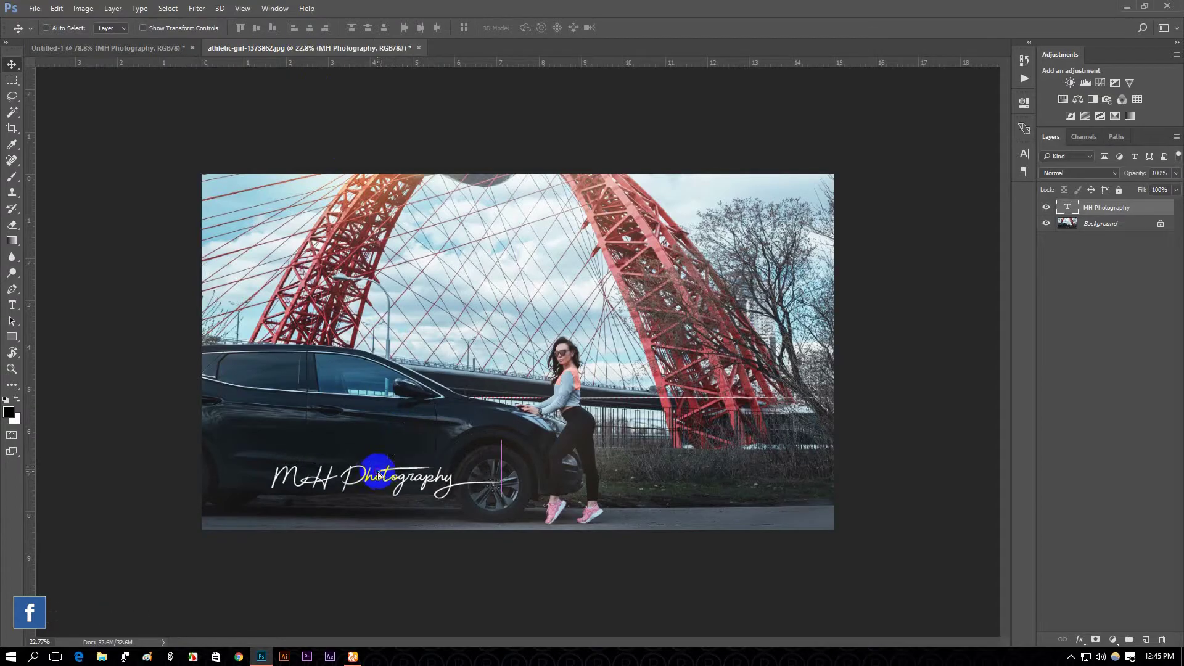
key("ctrl+t")
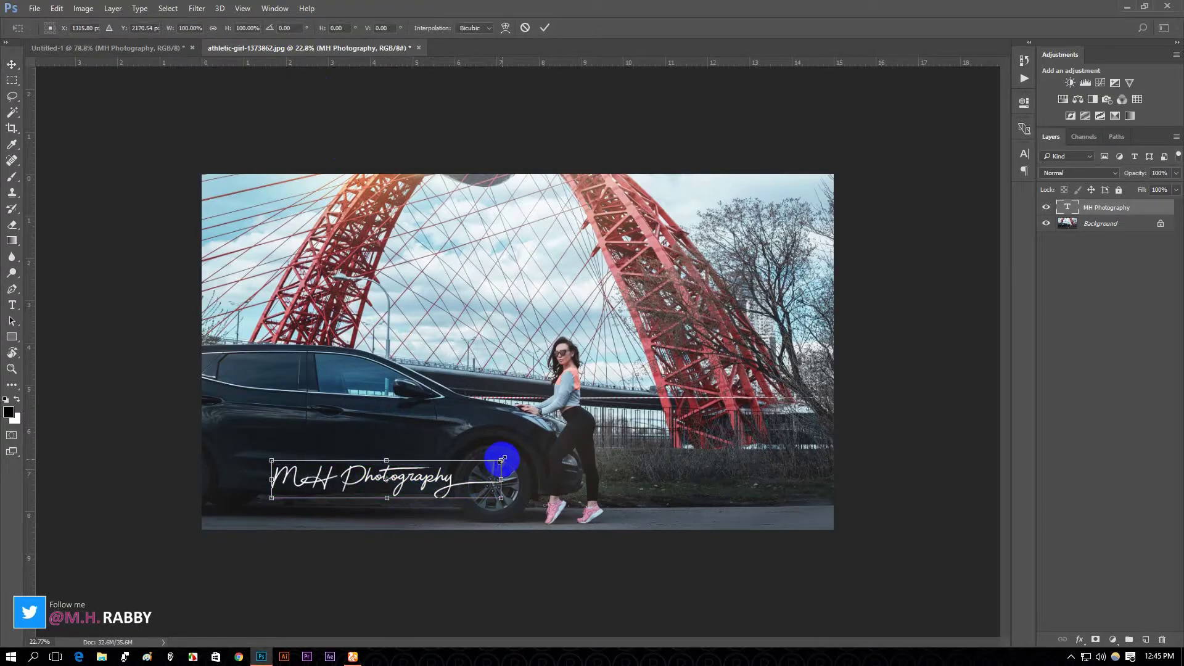
left_click_drag(502, 460, 448, 472)
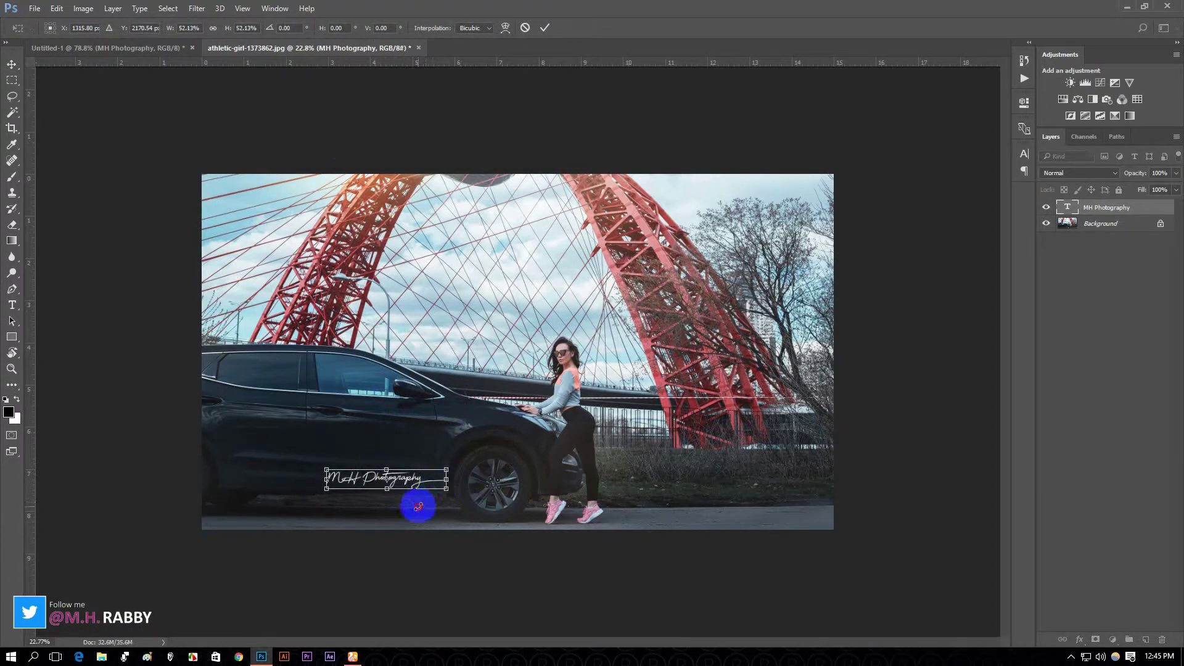
left_click(545, 28)
Shift the MH Photography text further left along the car's lower side and set its layer opacity to 52%.
scroll(432, 442, "up", 5)
scroll(356, 541, "up", 2)
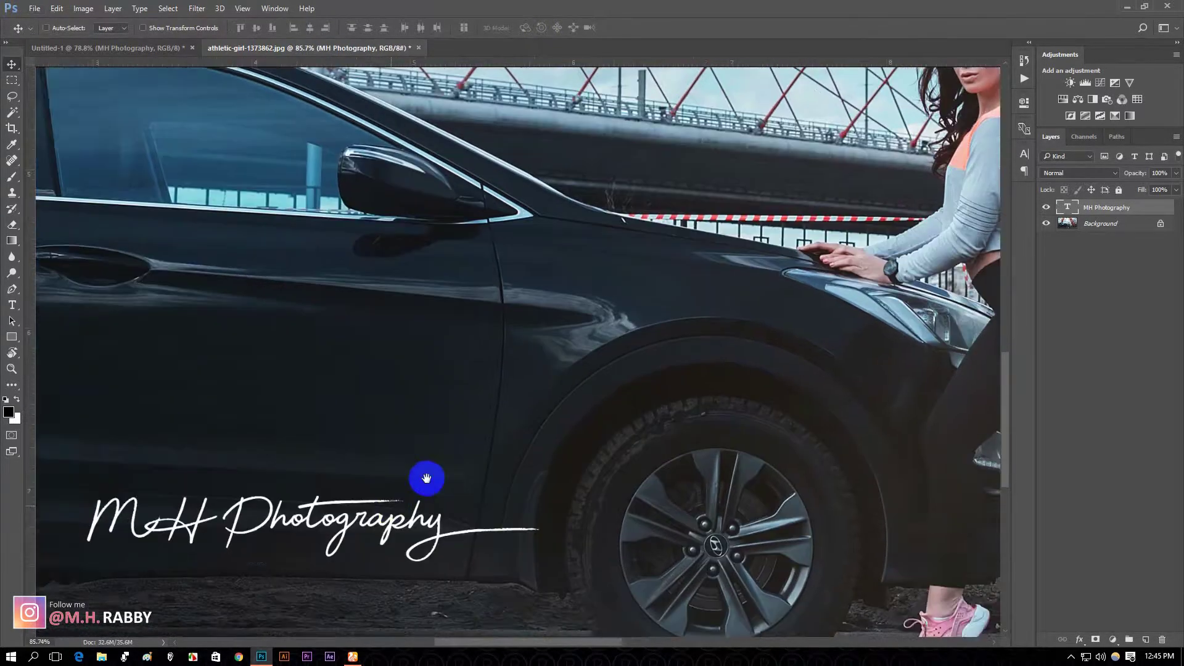
scroll(425, 479, "down", 1)
left_click_drag(557, 373, 444, 362)
scroll(415, 383, "down", 5)
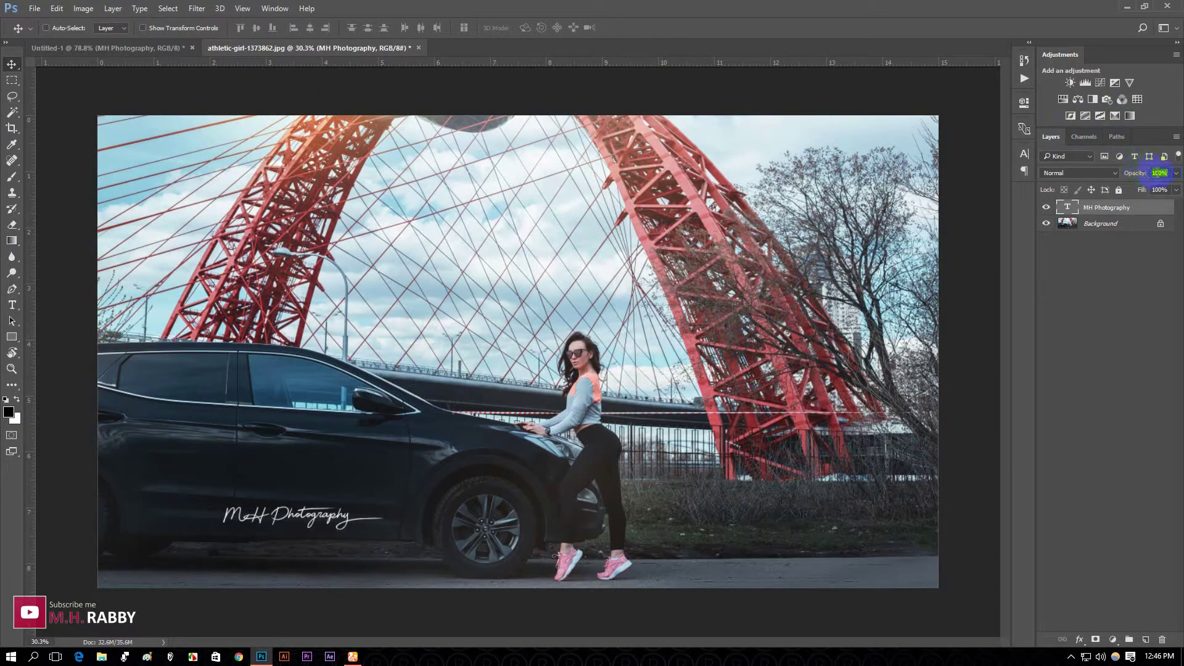
type("53")
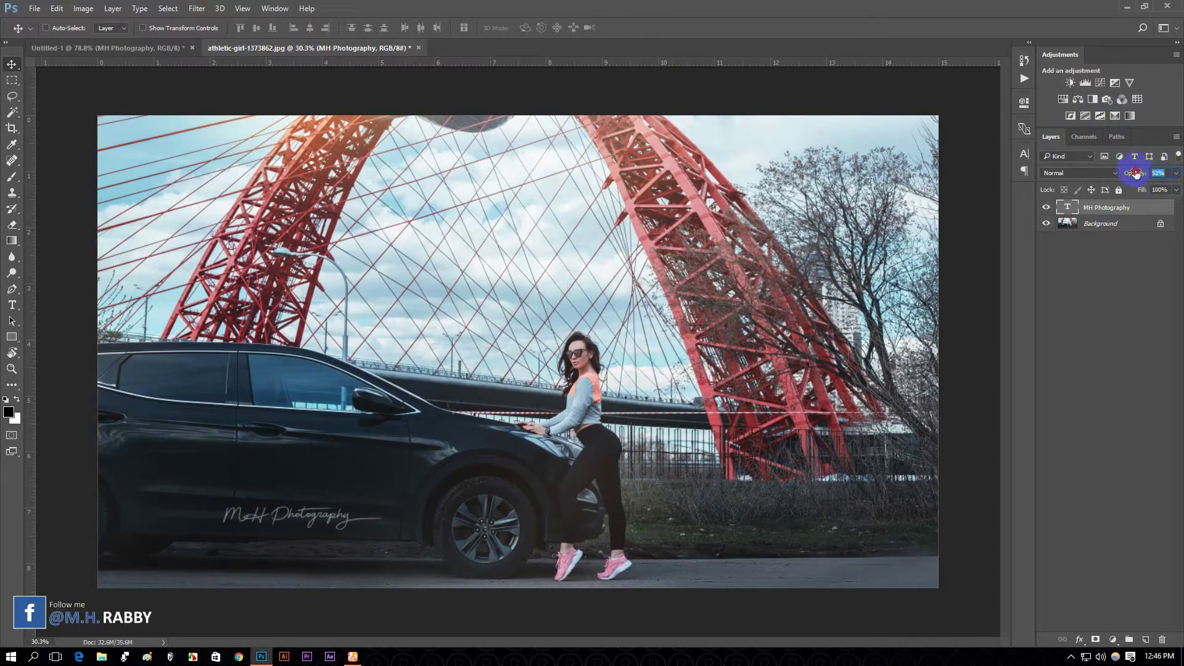
left_click(1120, 387)
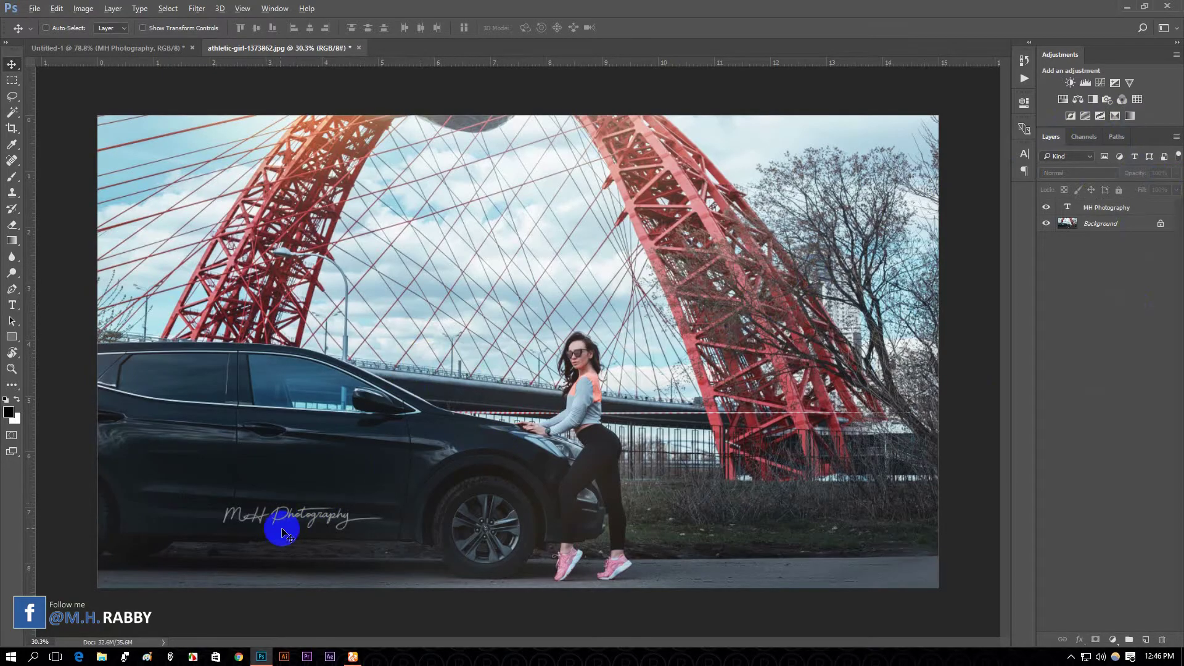
Move the MH Photography text layer up to the middle of the car's front door.
scroll(281, 528, "up", 5)
scroll(238, 561, "down", 3)
scroll(384, 497, "left", 3)
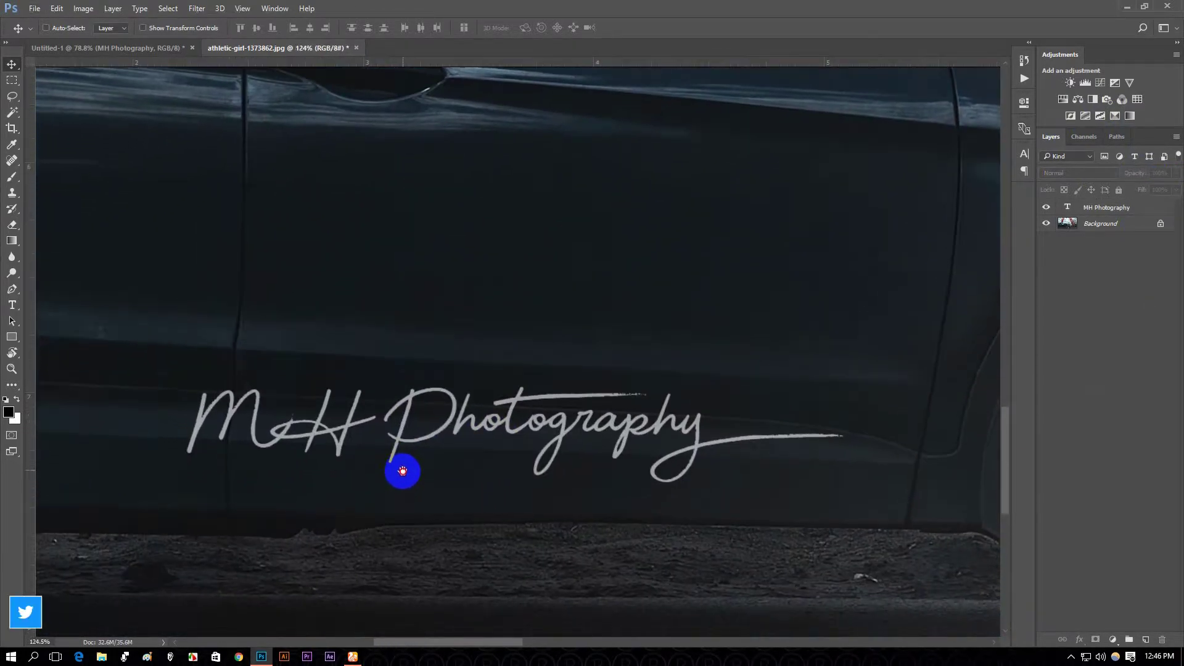
left_click(454, 410)
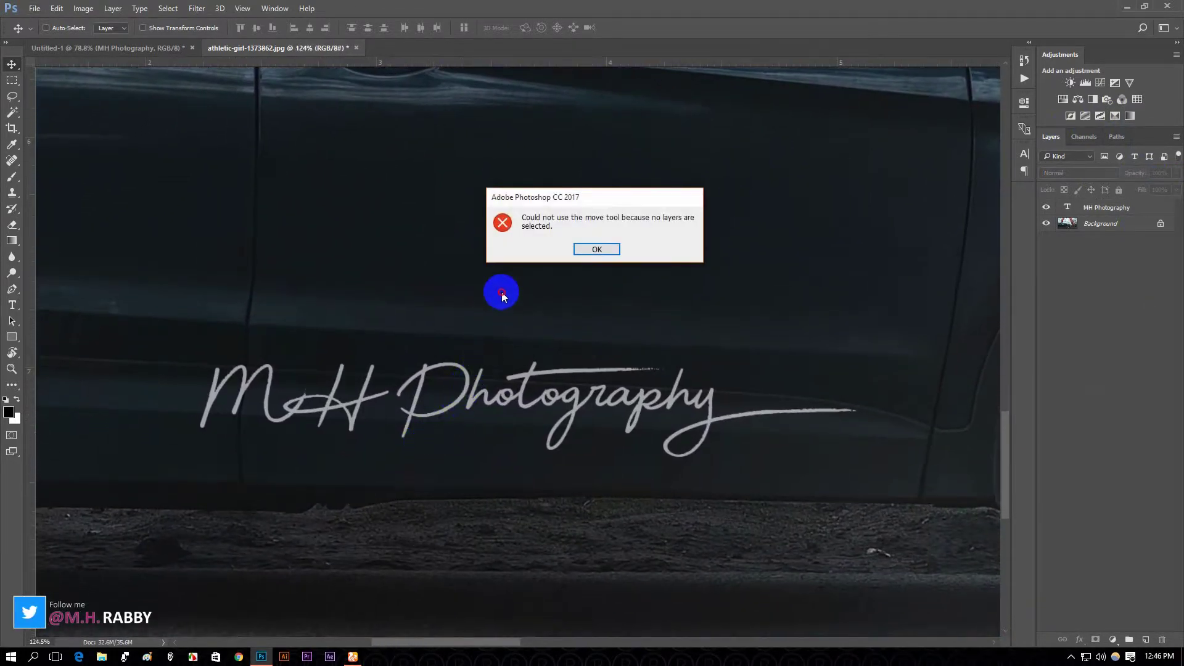
left_click(597, 249)
left_click(1111, 207)
left_click_drag(555, 410, 584, 262)
scroll(426, 392, "up", 1)
scroll(425, 392, "right", 1)
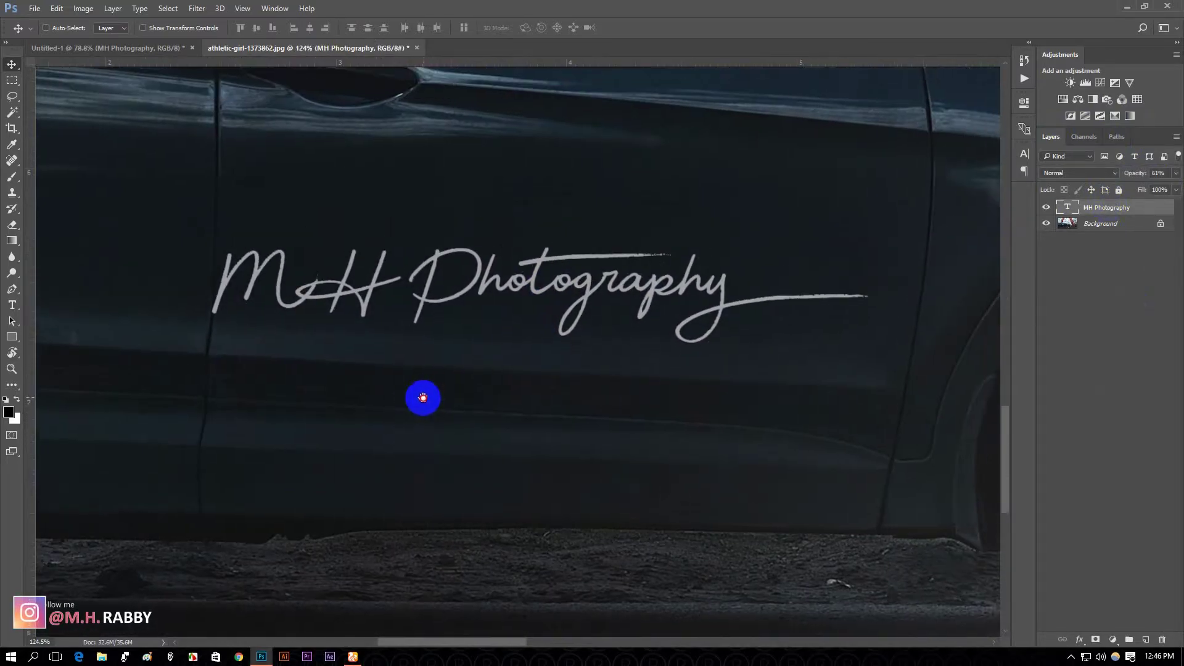
Add a white 7.01 pt Arial text line reading "COPYIGHT" plus the photographer's name and place it centrally beneath MH Photography.
left_click(11, 306)
left_click(364, 388)
left_click(152, 28)
left_click(105, 62)
type("COPYIGHT M.H. RABBY")
key("ctrl+a")
left_click_drag(222, 28, 197, 27)
left_click(480, 28)
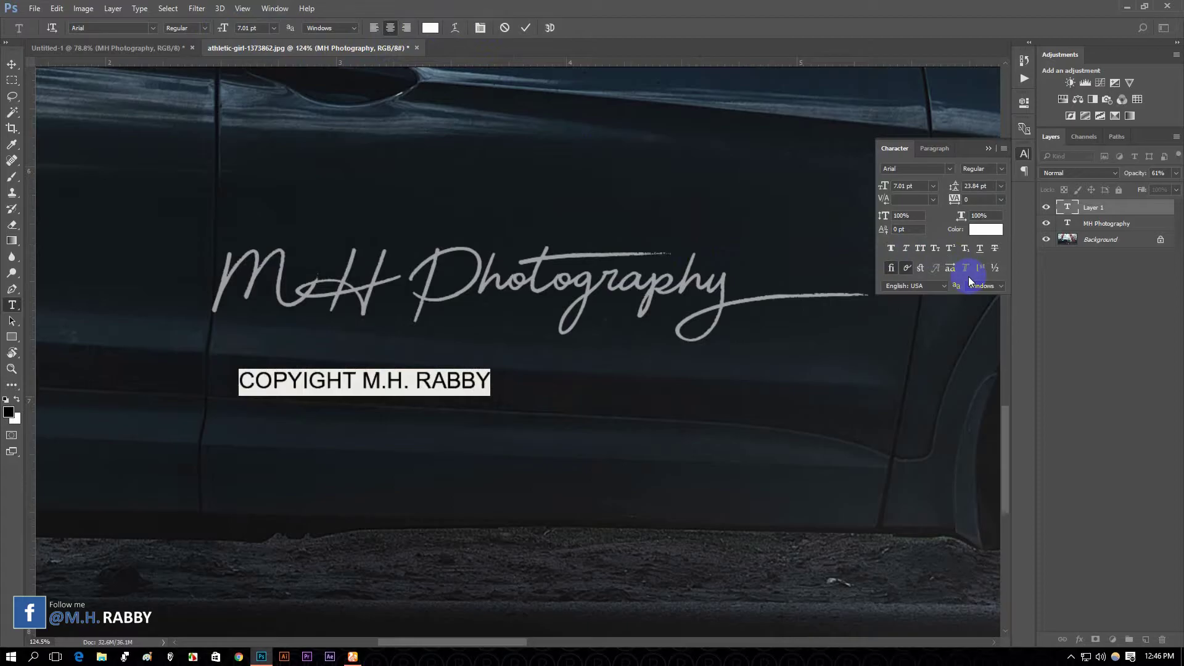
left_click(989, 150)
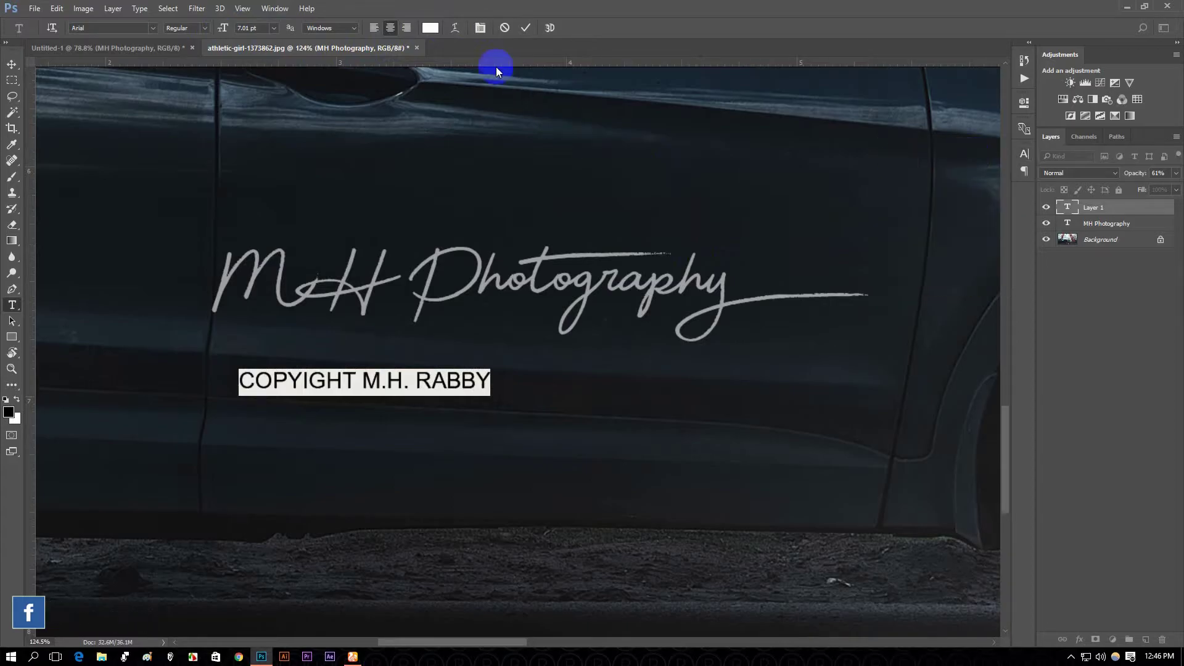
left_click(525, 28)
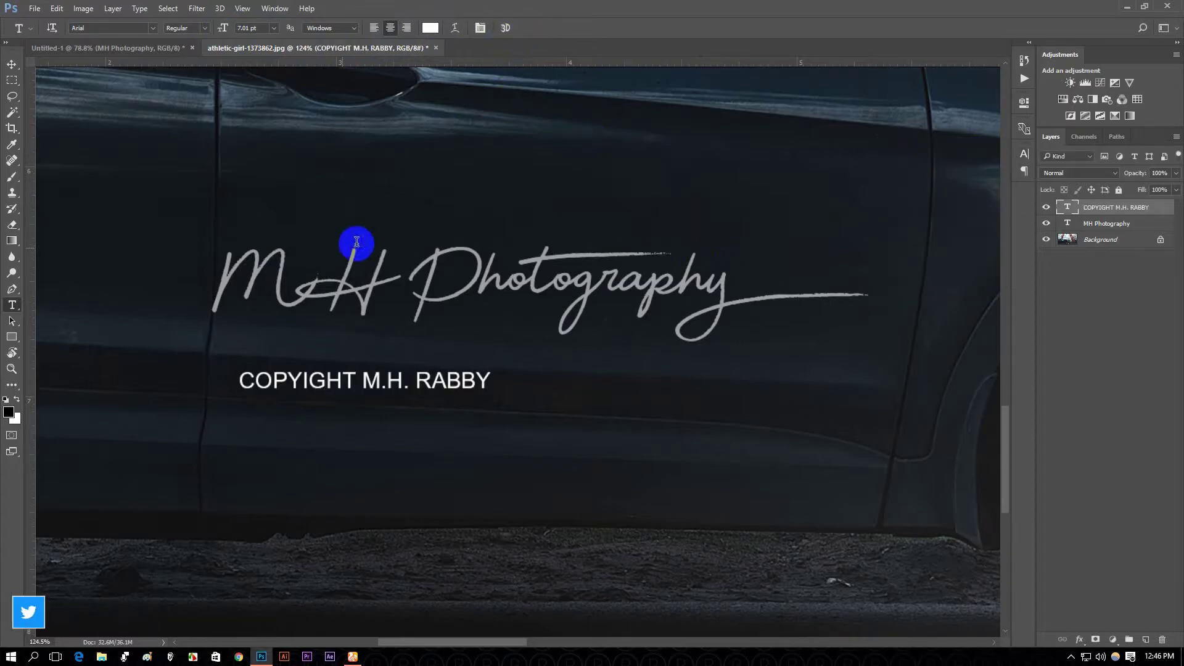
left_click(11, 64)
left_click_drag(449, 384, 609, 368)
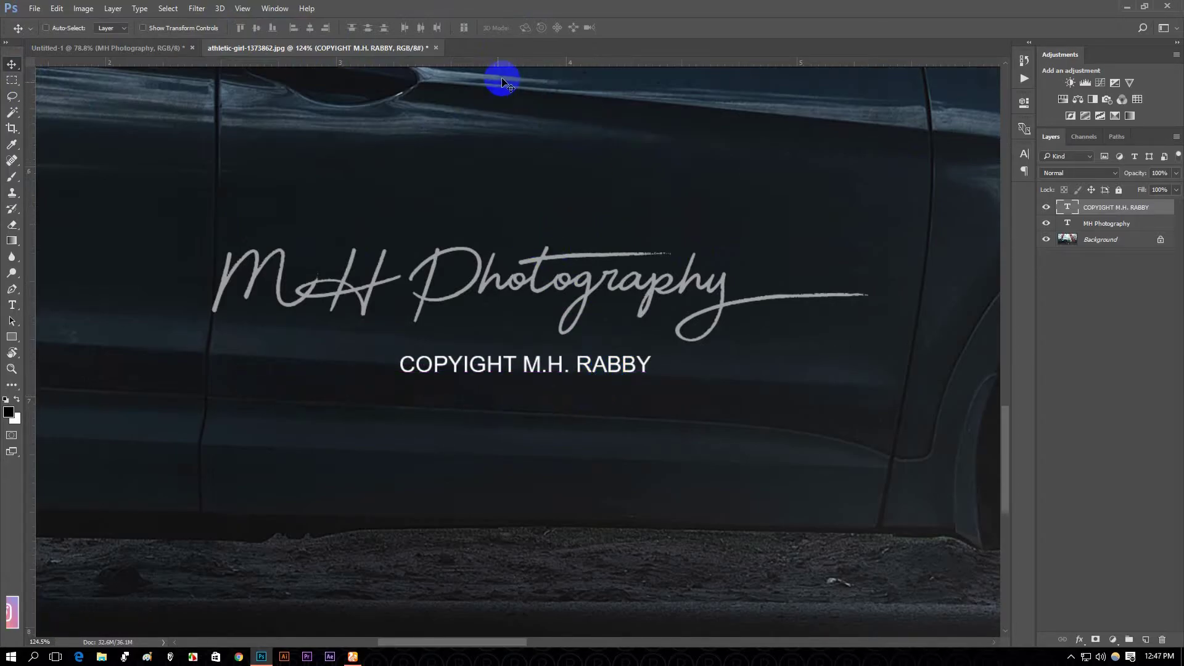
Draw a copyright-symbol custom shape about 39 × 40 px before the start of the copyright text line.
left_click(12, 338)
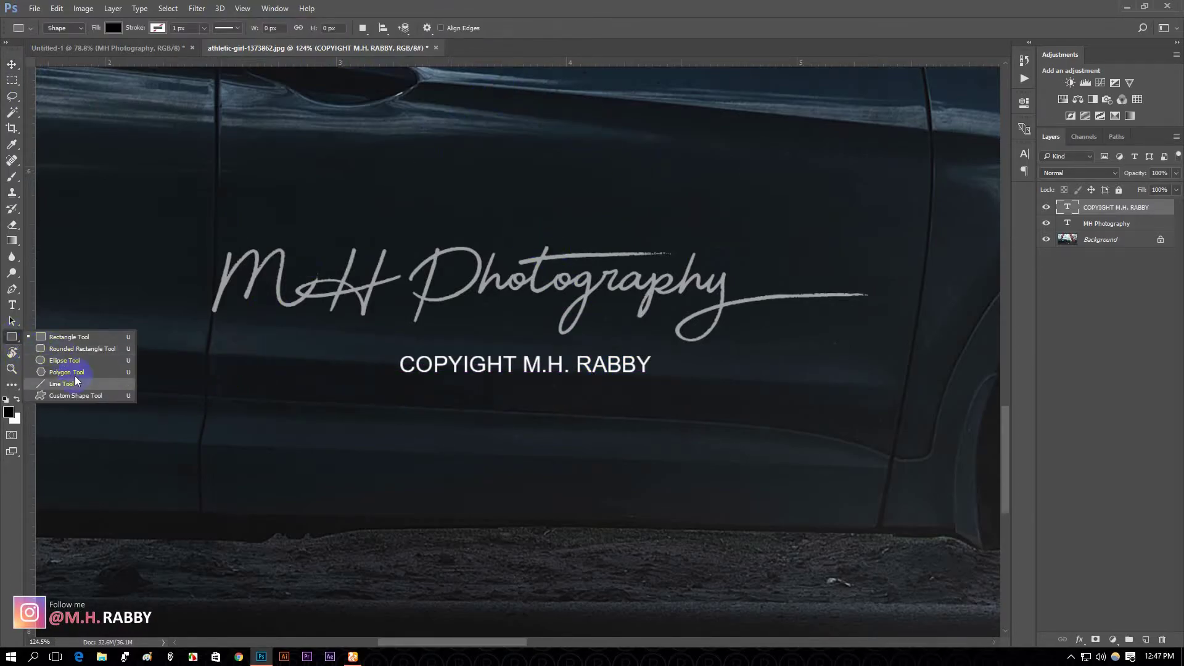
left_click(69, 398)
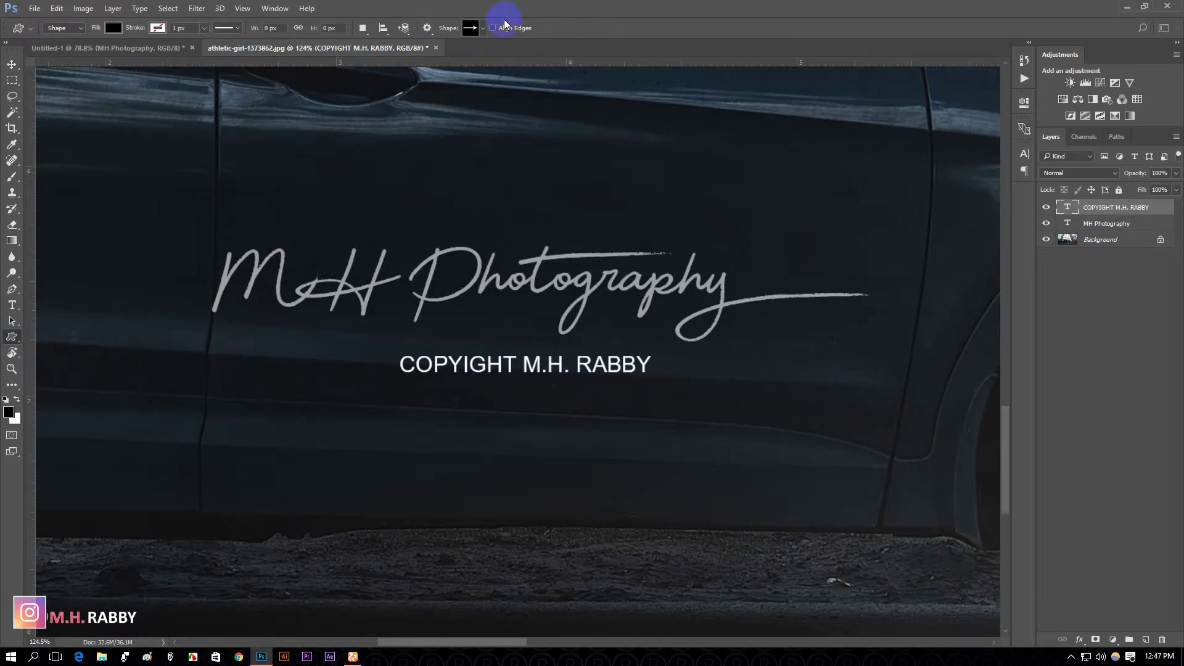
left_click(483, 31)
left_click_drag(555, 128, 650, 259)
left_click(586, 94)
left_click(619, 37)
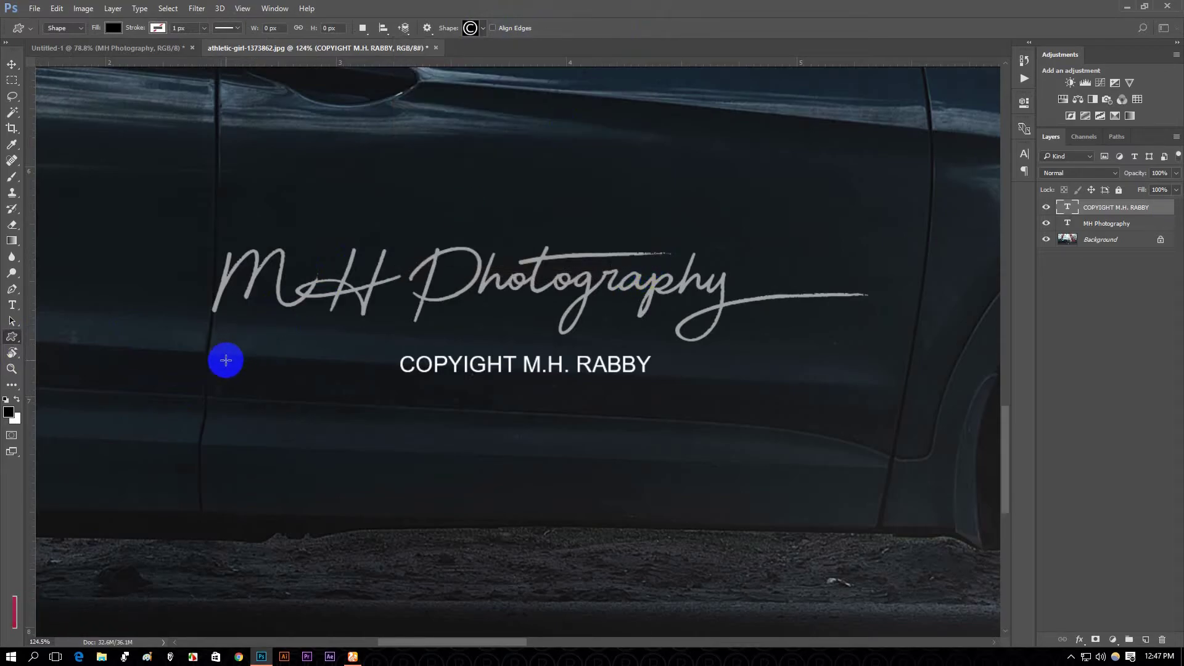
left_click_drag(254, 361, 284, 391)
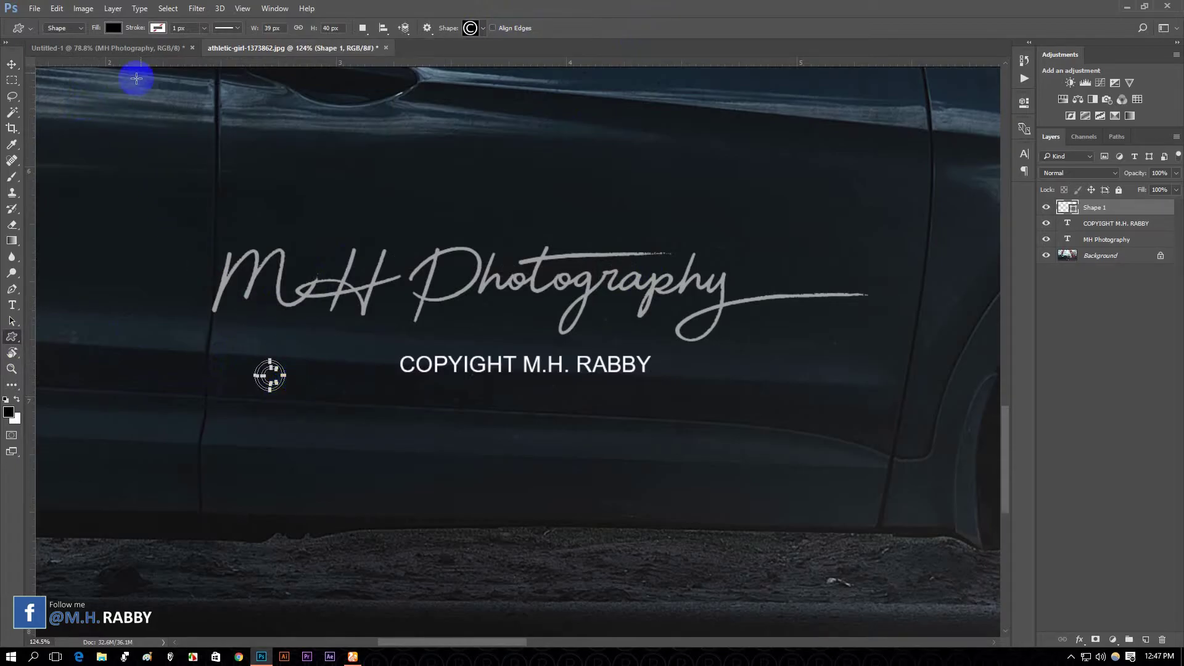
Change the copyright symbol's fill colour to white.
left_click(113, 27)
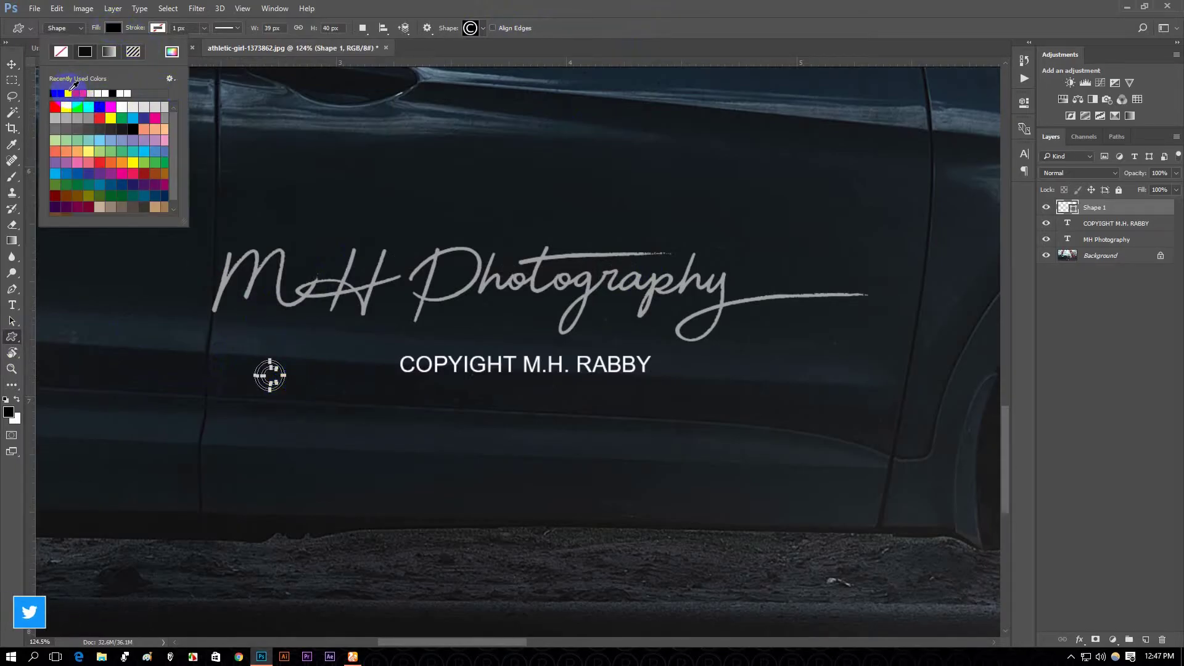
left_click(71, 90)
left_click(274, 65)
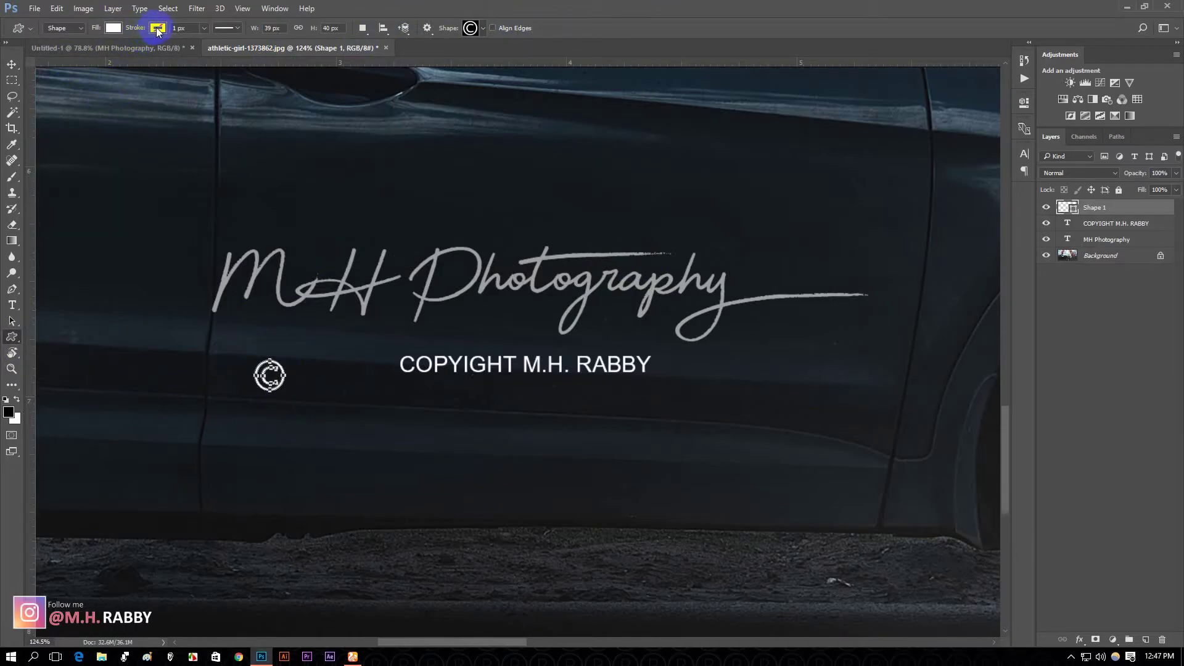
Place the copyright symbol directly in front of the copyright text and scale it to about 80%.
left_click(12, 64)
left_click_drag(271, 376, 378, 365)
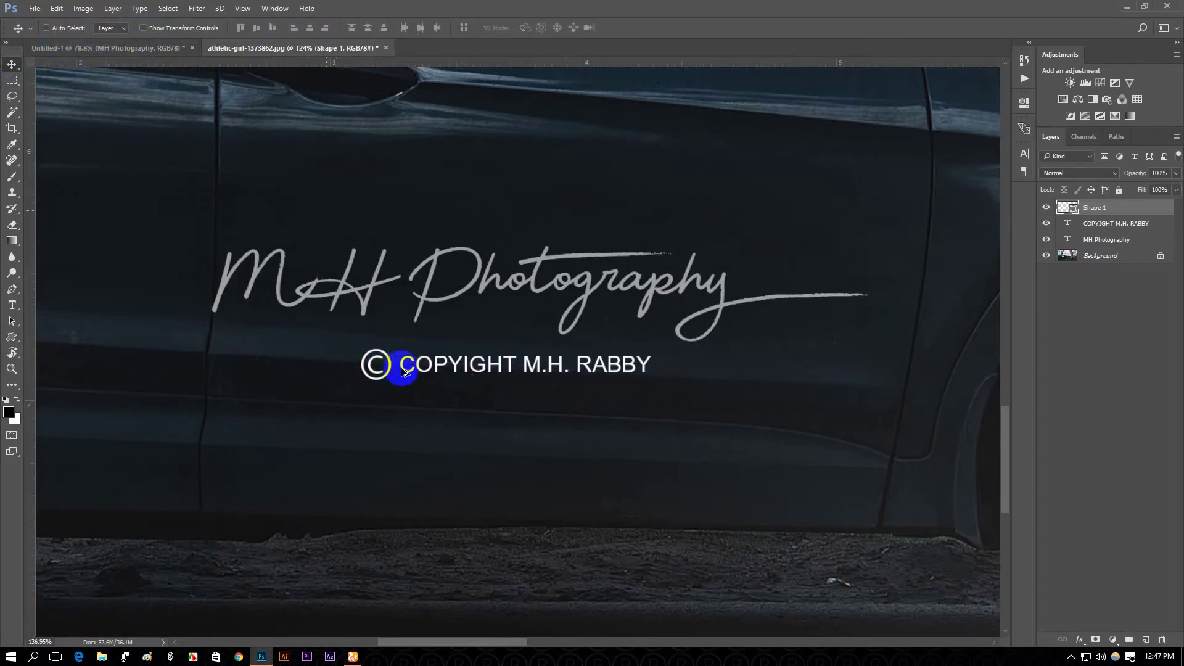
scroll(402, 370, "up", 5)
key("ctrl+t")
left_click_drag(397, 325, 390, 332)
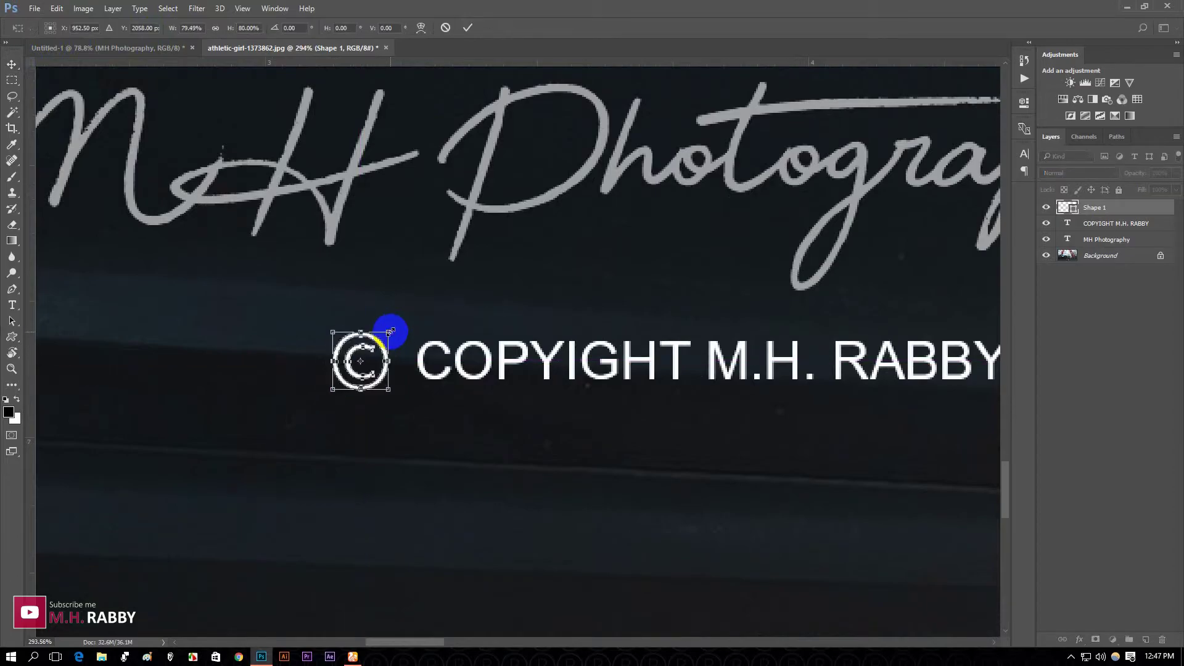
left_click(468, 27)
Lower the layer opacity of the copyright symbol and the copyright text line together to about 33%.
key("ctrl+0")
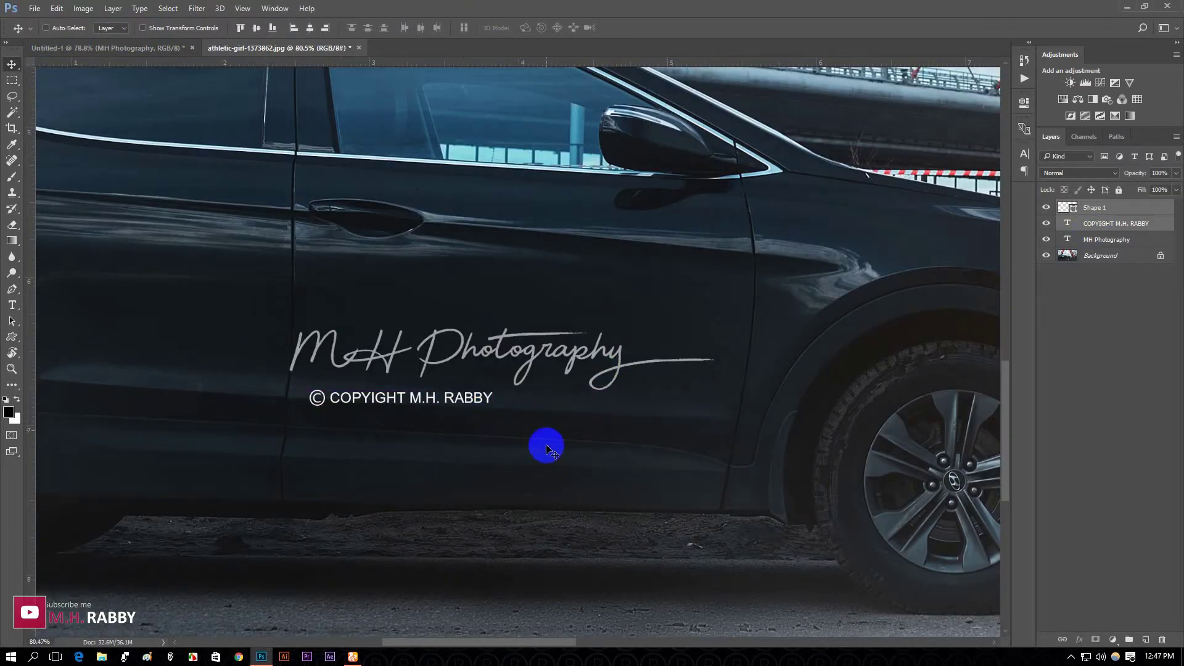
left_click(1141, 175)
left_click_drag(1094, 187, 1087, 189)
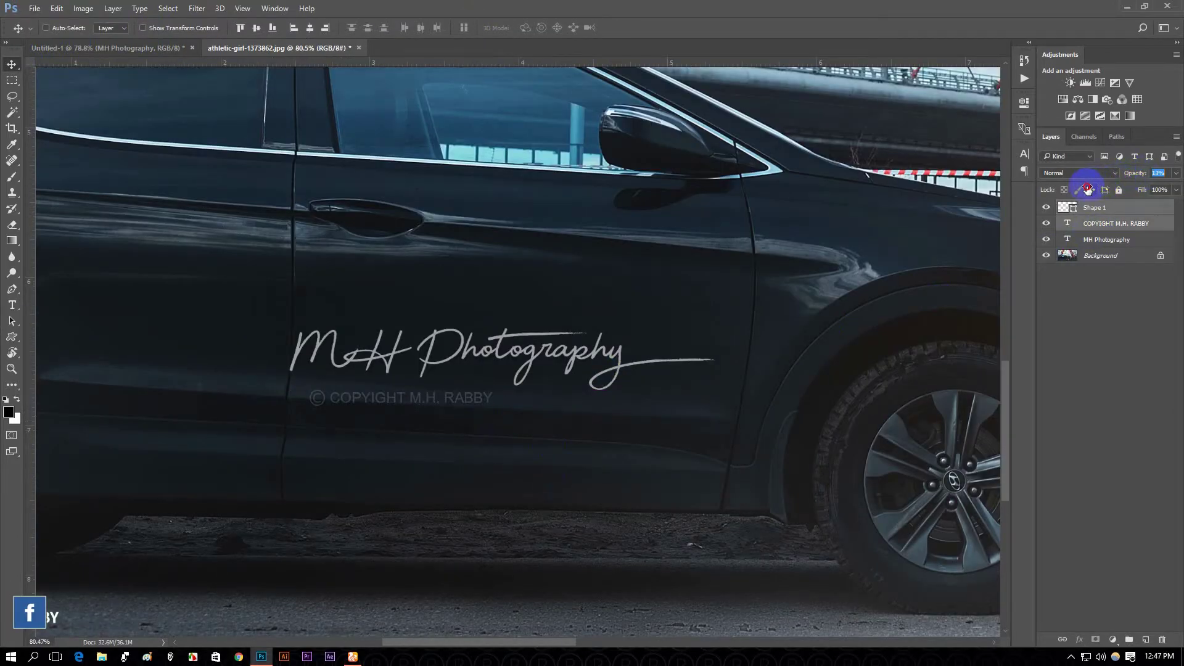
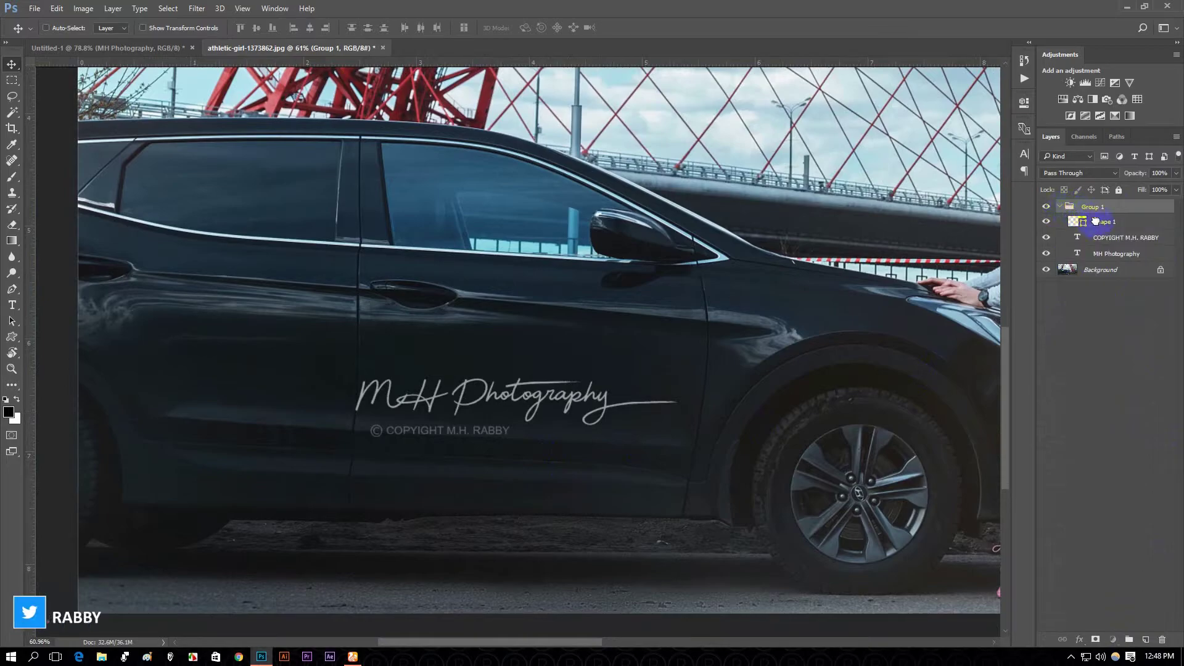
Group the copyright symbol and copyright text layers inside Group 1.
left_click(1130, 238, "shift")
left_click_drag(1131, 235, 1130, 639)
Apply a Color Overlay in dark grey 3d3d3d at 100% opacity to the group holding the copyright symbol and text.
right_click(1115, 221)
left_click(1048, 232)
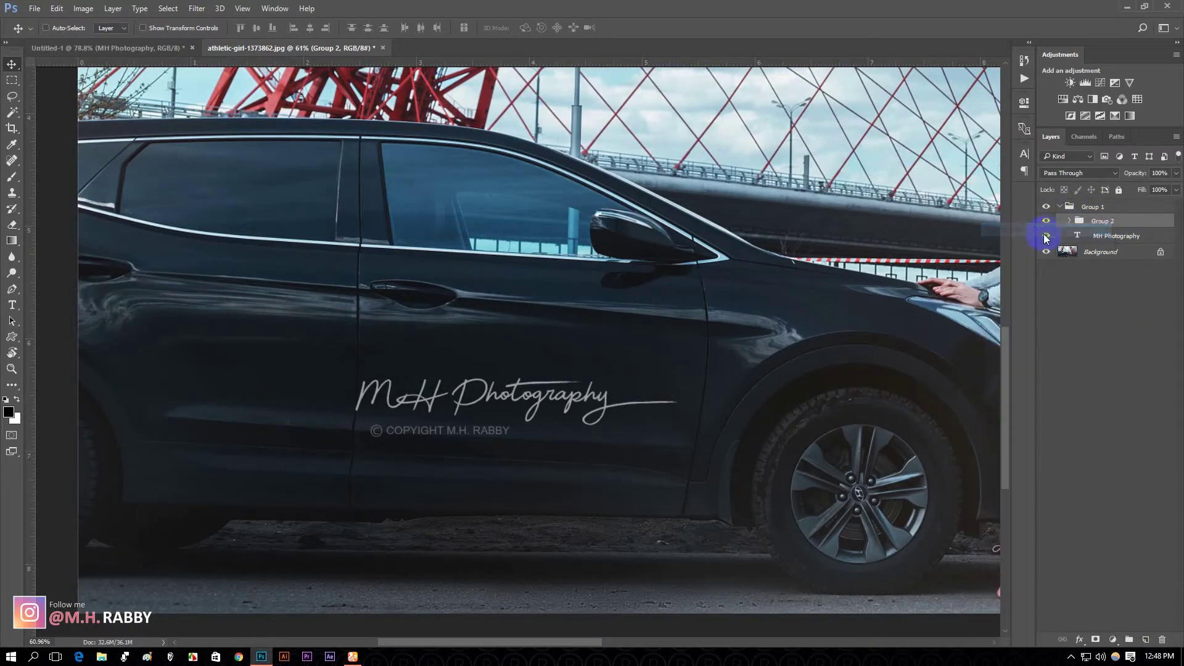
left_click_drag(526, 123, 884, 94)
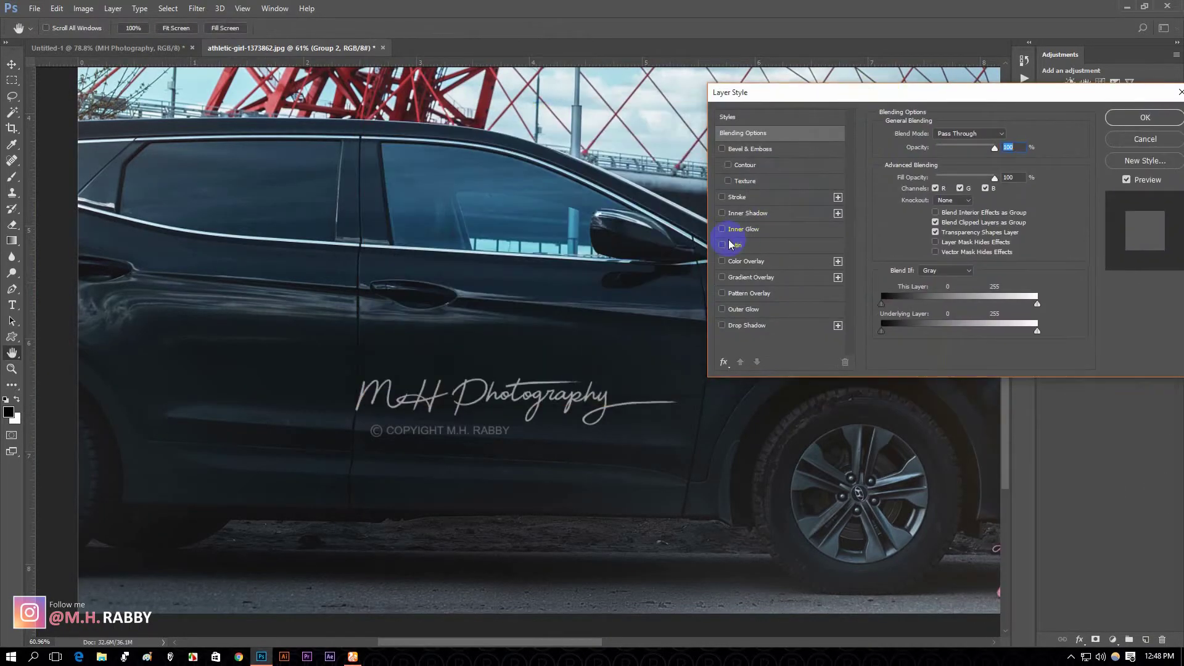
left_click(754, 262)
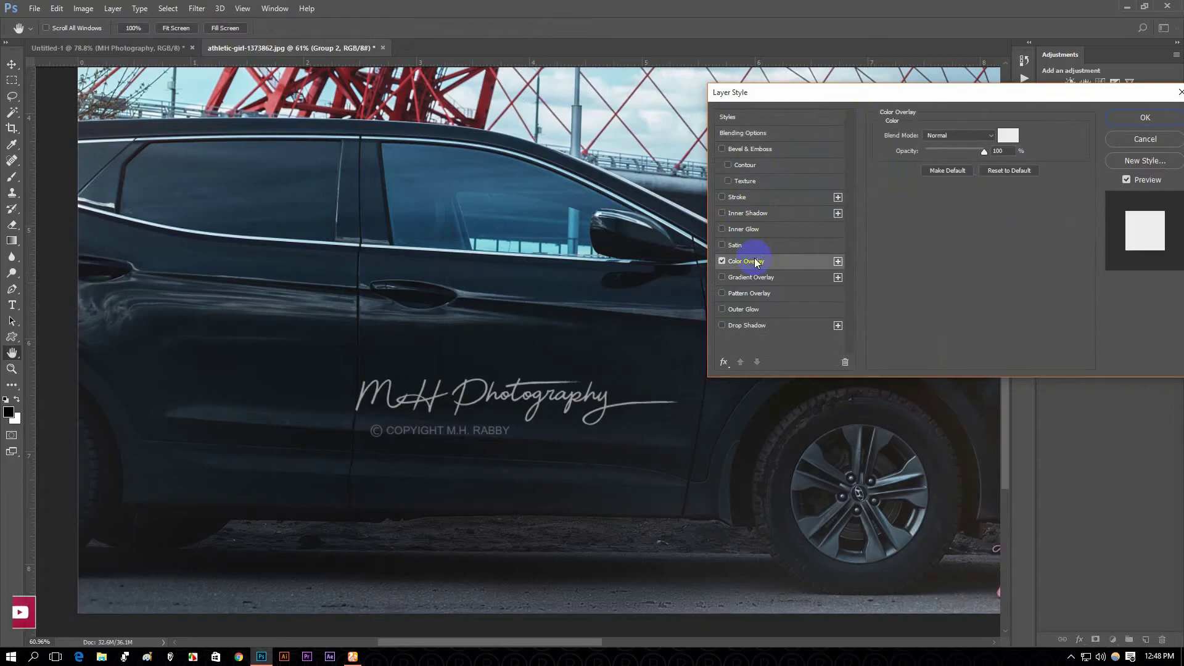
left_click(1008, 136)
mouse_move(553, 193)
left_mouse_down()
mouse_move(581, 163)
mouse_move(516, 220)
mouse_move(547, 280)
mouse_move(437, 326)
mouse_move(401, 327)
mouse_move(390, 295)
left_mouse_up()
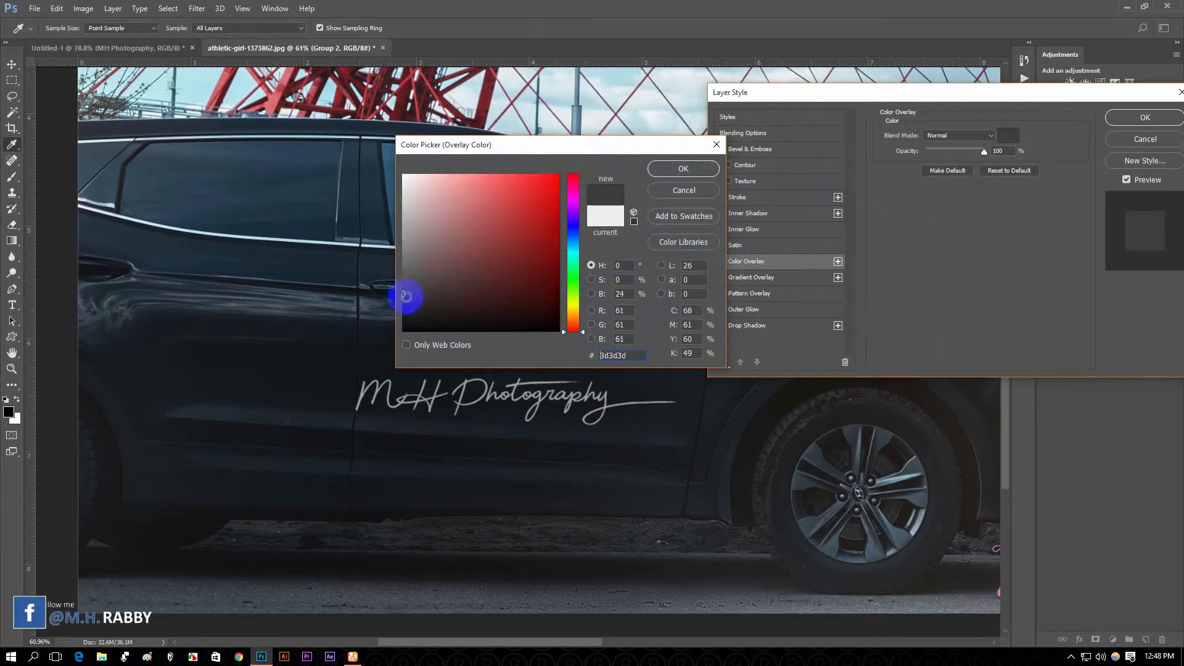
left_click(683, 168)
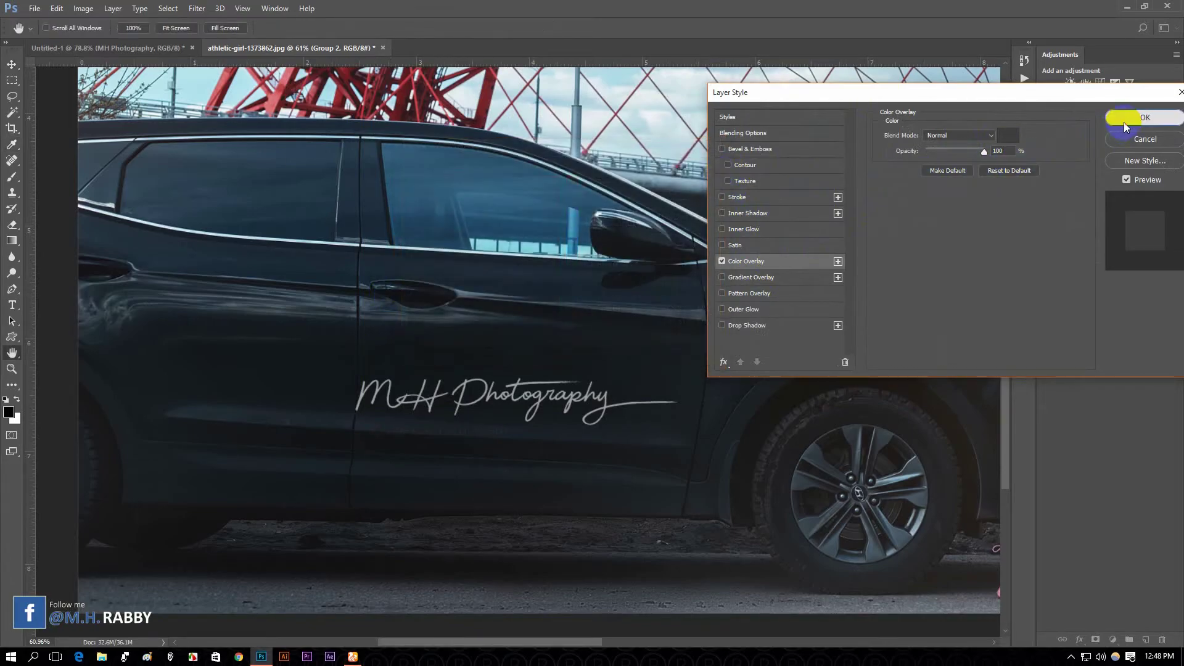
left_click(1125, 121)
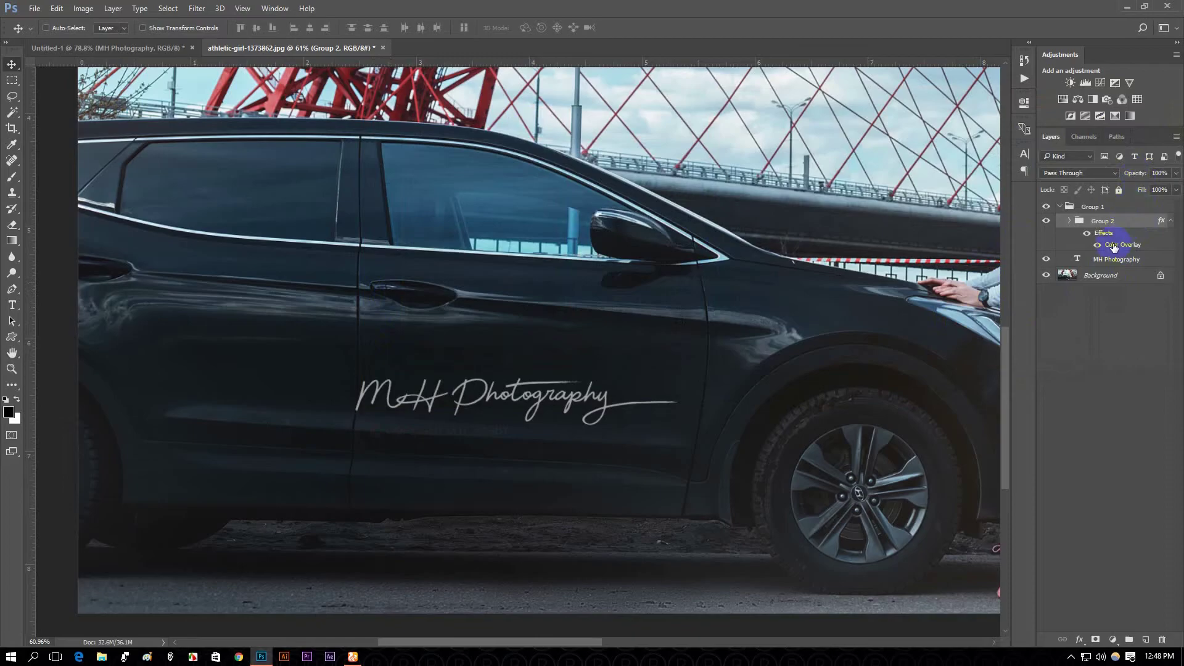
Set the layer opacity of both the copyright symbol and the copyright text line inside Group 2 to 100%.
left_click(1069, 221)
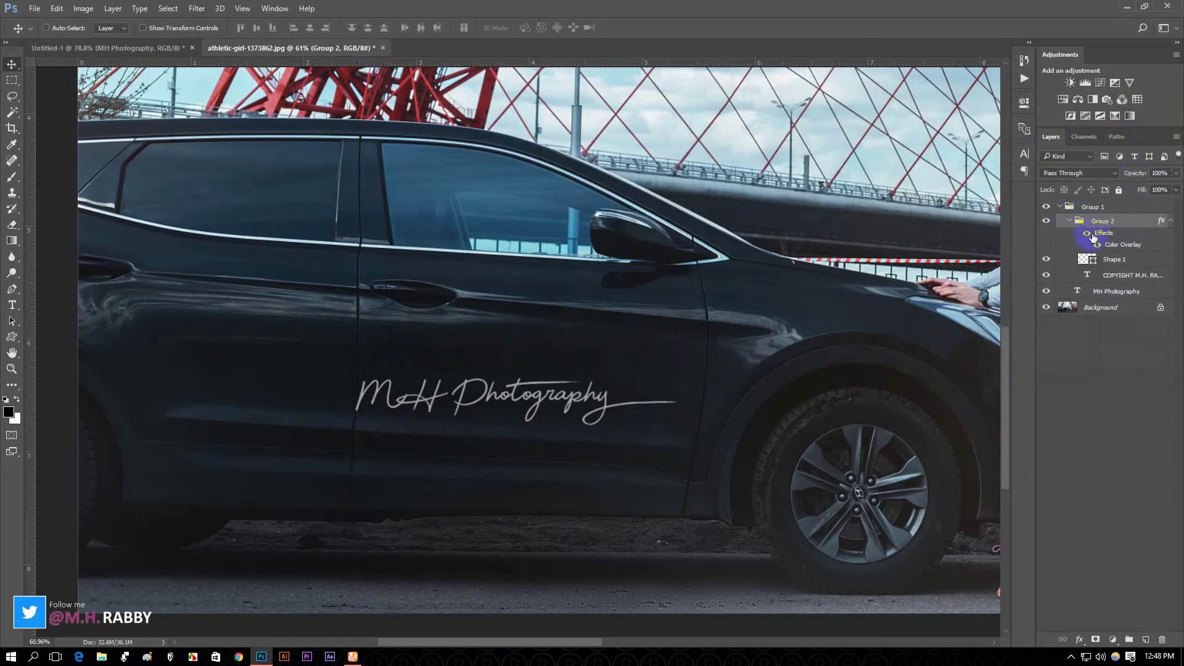
left_click(1116, 259)
left_click_drag(1138, 176, 1150, 176)
left_click(1112, 279)
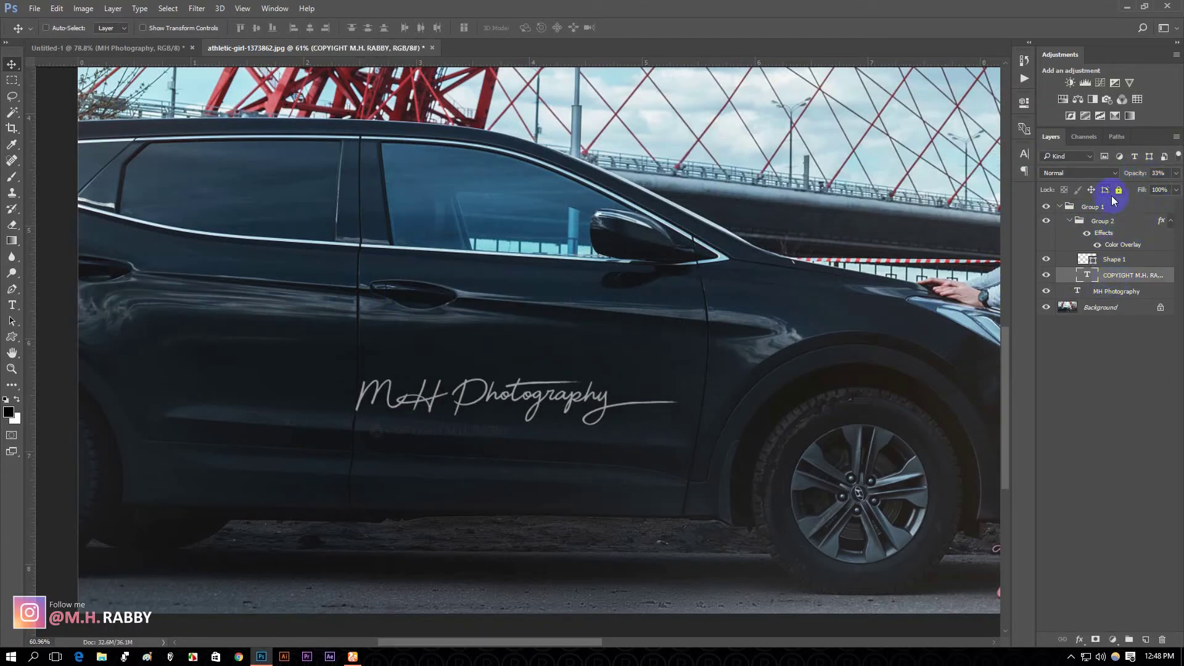
left_click_drag(1142, 177, 1165, 179)
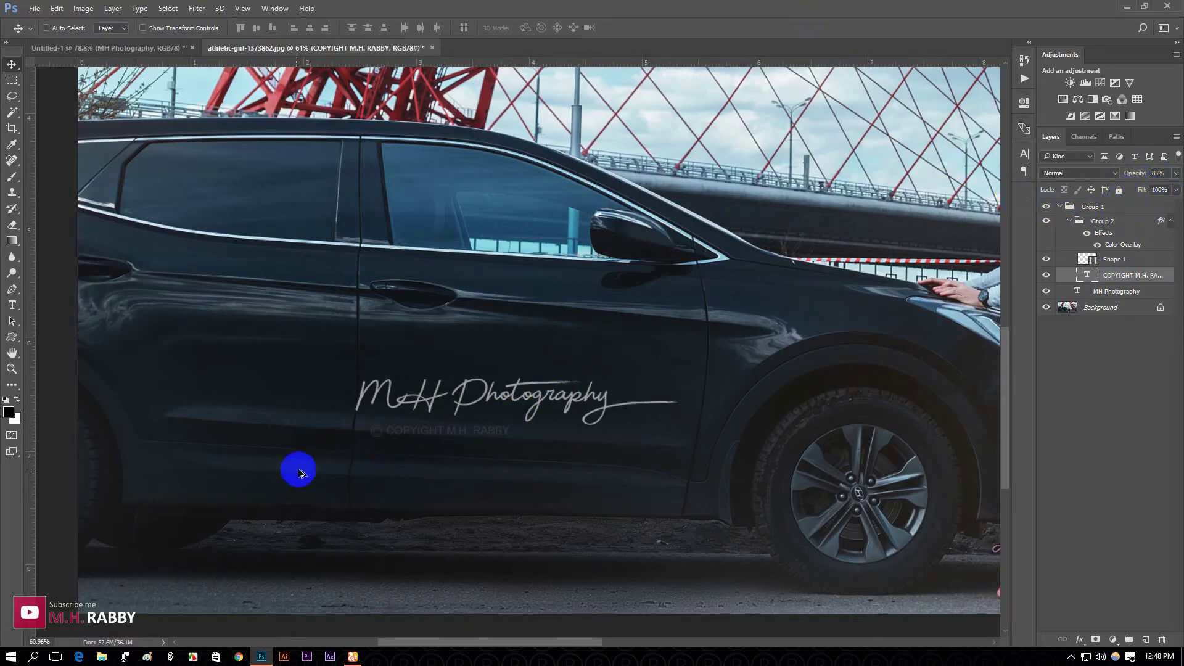
scroll(314, 459, "up", 3)
scroll(412, 534, "up", 6)
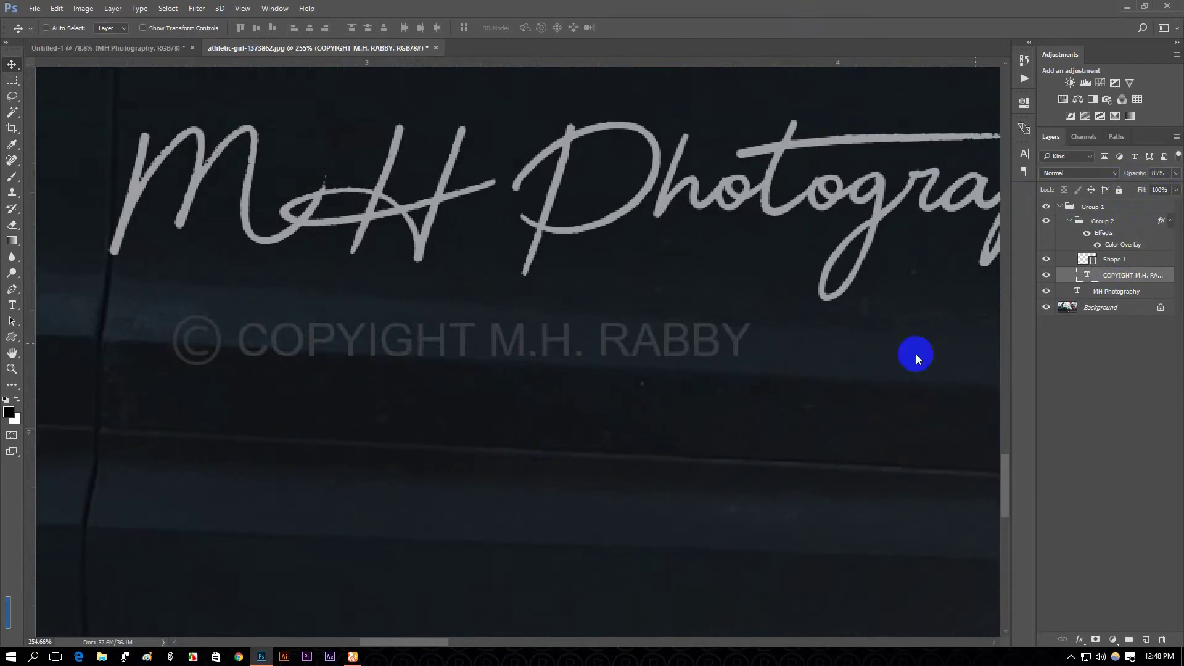
left_click(1120, 260, "ctrl")
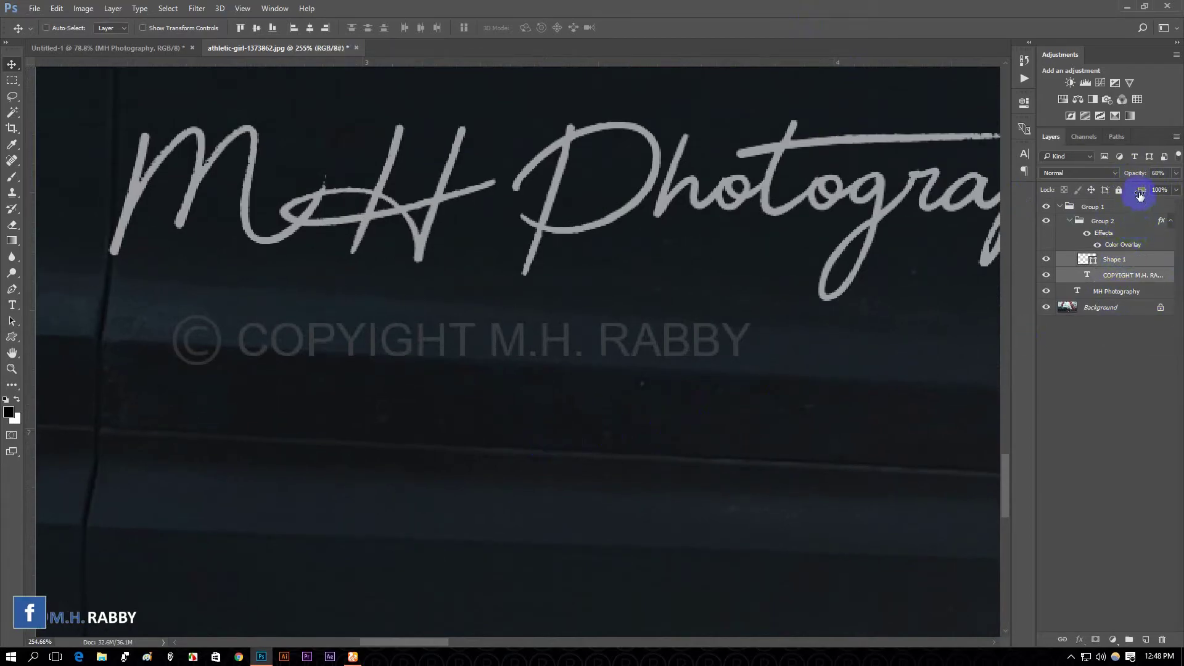
left_click(1143, 267)
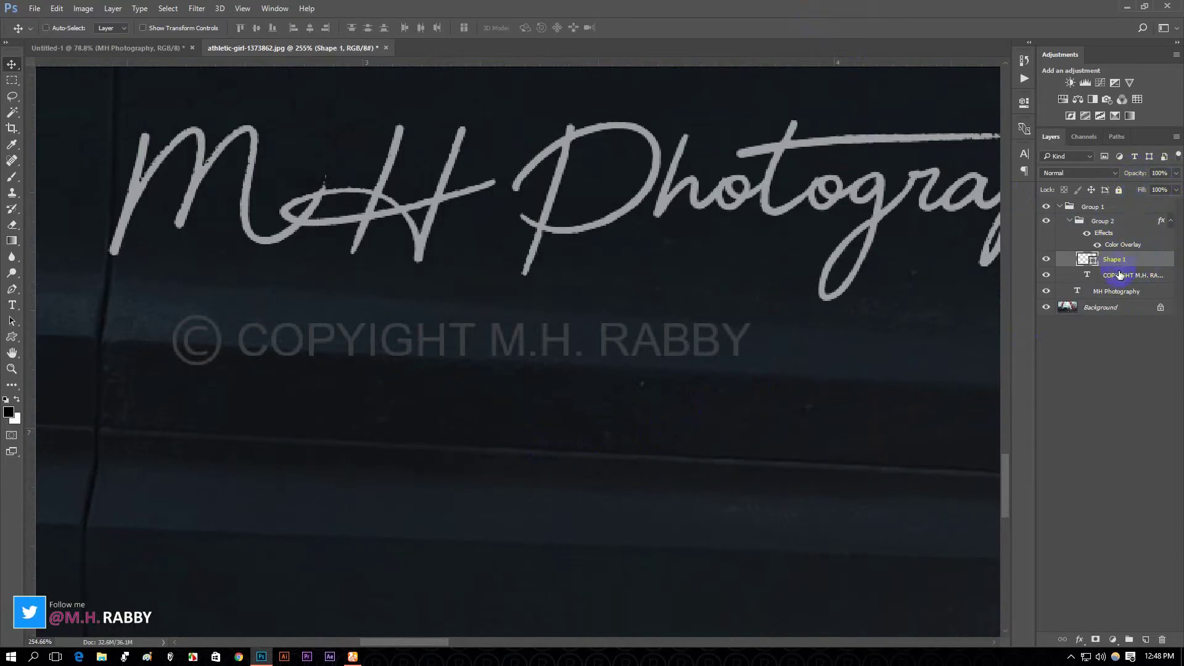
left_click(1120, 275)
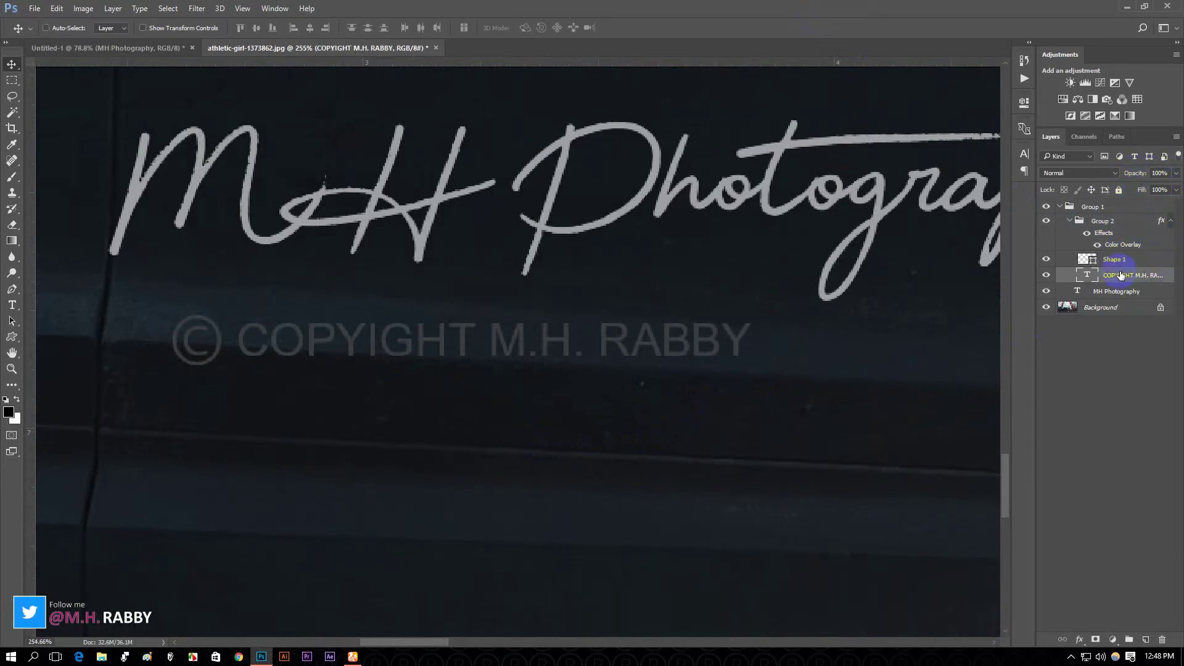
left_click(1046, 260)
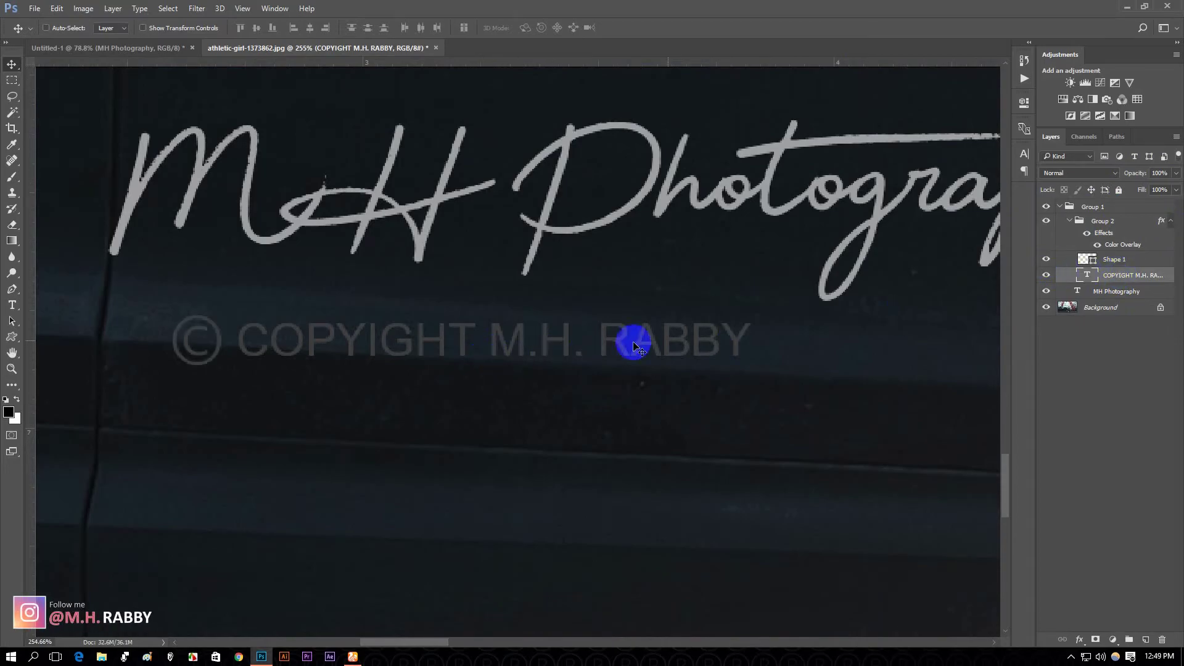
Turn off the Color Overlay effect on Group 2.
left_click(1097, 246)
double_click(1117, 244)
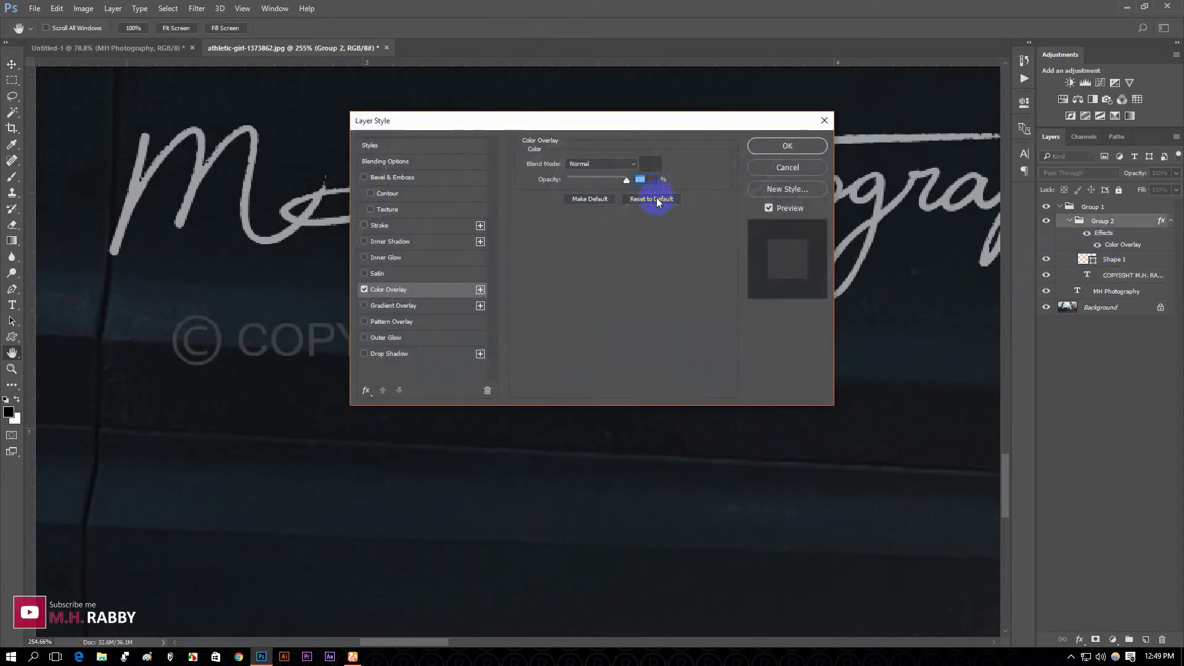
left_click(364, 289)
left_click(788, 146)
key("v")
scroll(365, 383, "down", 3)
scroll(357, 389, "down", 4)
scroll(432, 373, "up", 4)
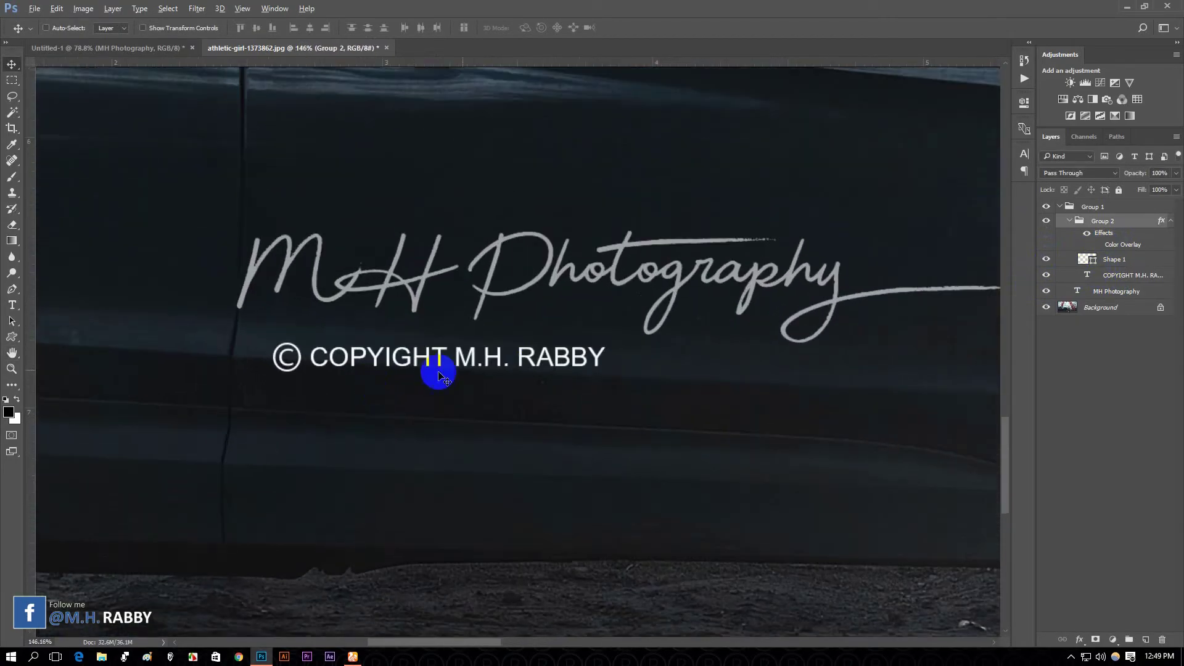
left_click(1113, 208)
left_click_drag(1129, 176, 1124, 178)
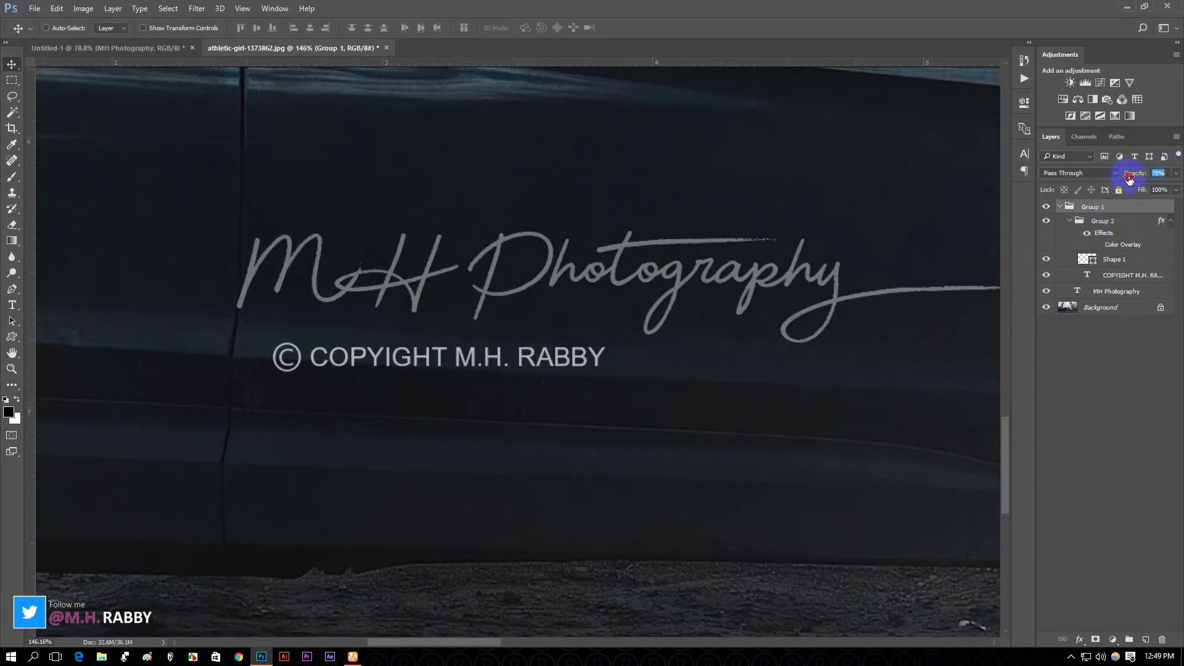
key("Return")
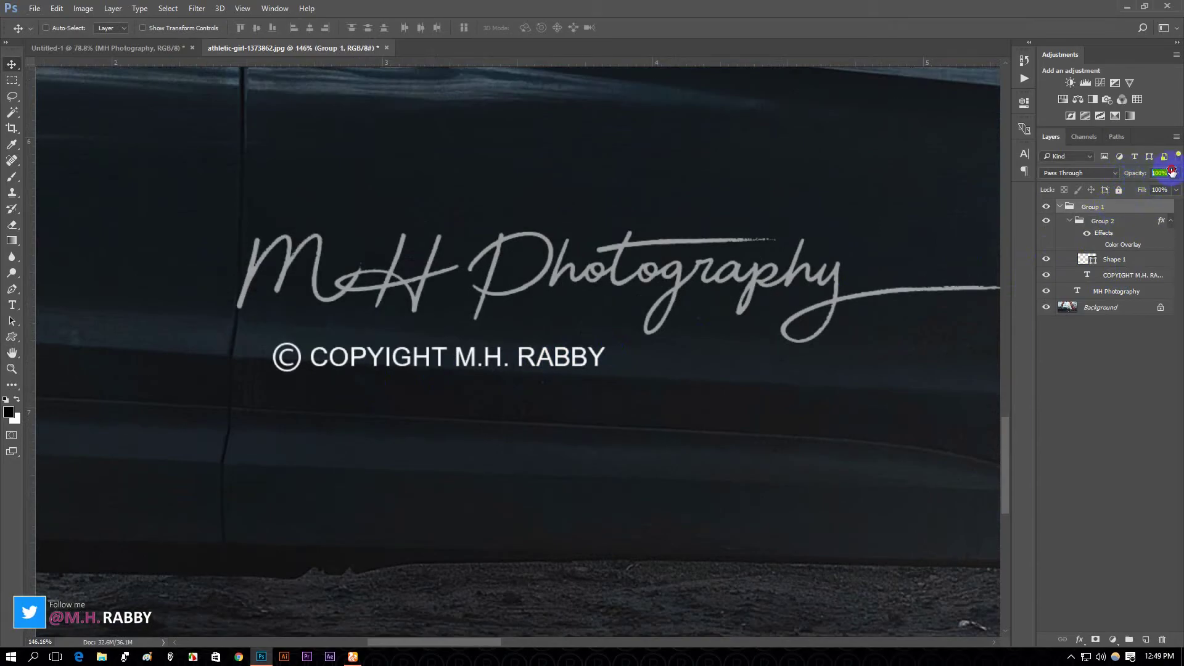
Lower the opacity of Group 2, which holds the copyright symbol and text, to 72%.
left_click(1126, 227)
left_click_drag(1132, 180, 1118, 185)
scroll(468, 366, "down", 5)
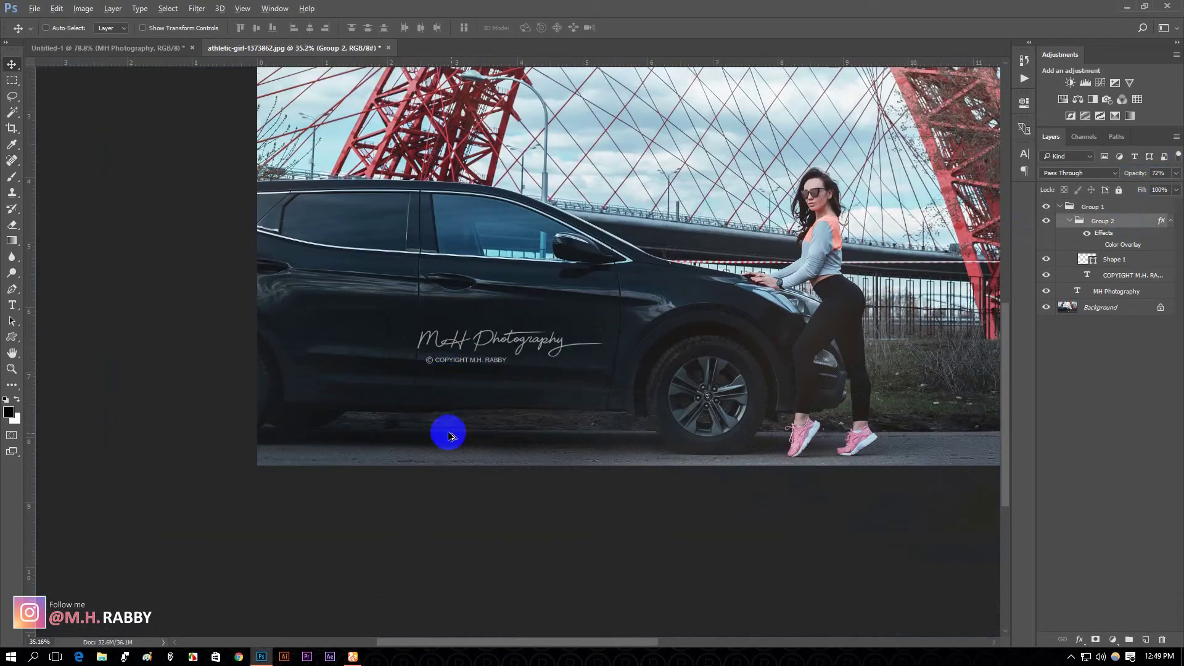
Move the whole watermark in Group 1 to the photo's lower-left area, along the bottom edge of the car body.
left_click(1117, 207)
left_click_drag(558, 373, 343, 512)
scroll(640, 386, "up", 3)
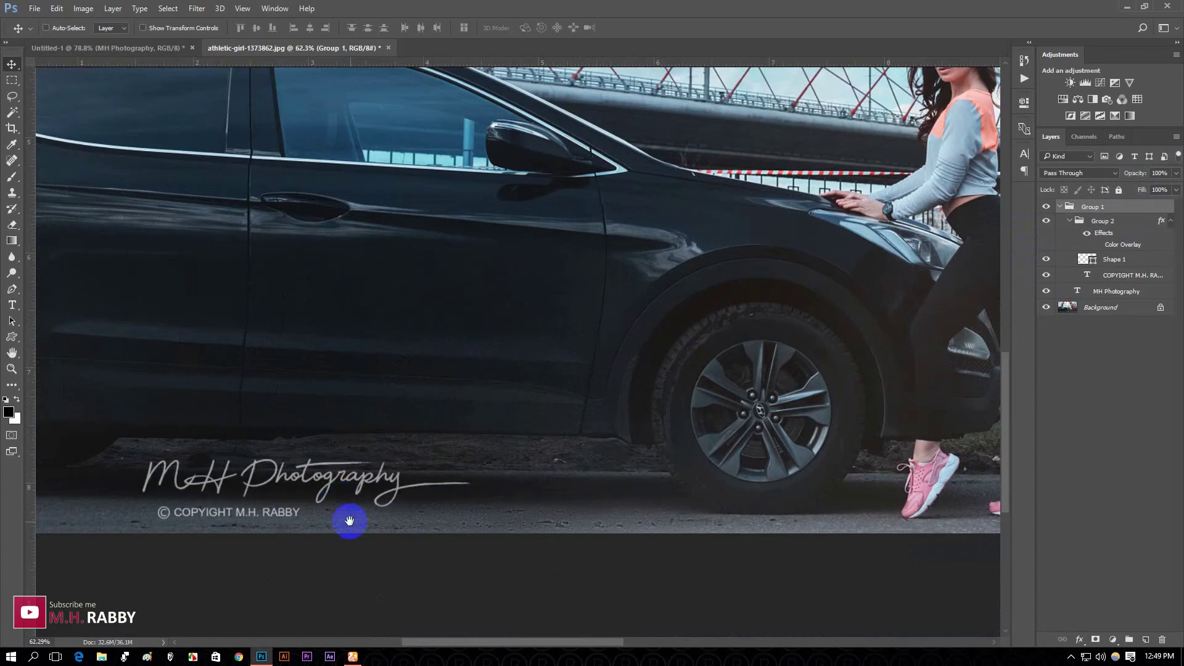
scroll(478, 526, "left", 5)
left_click_drag(561, 476, 493, 421)
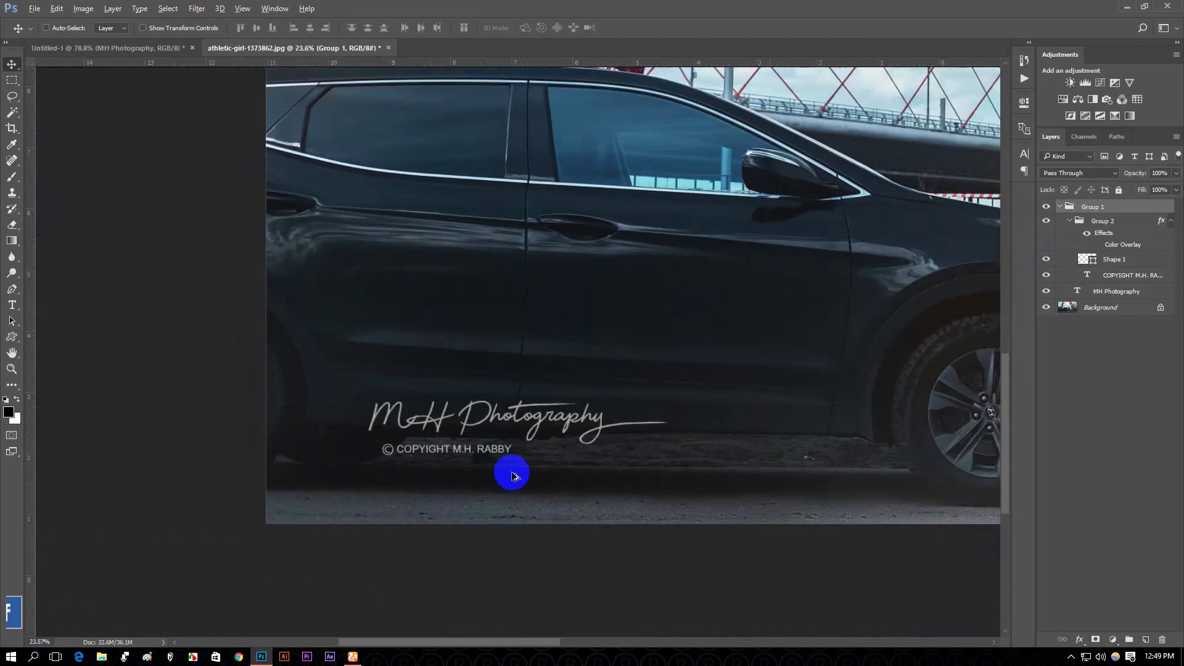
key("ctrl+0")
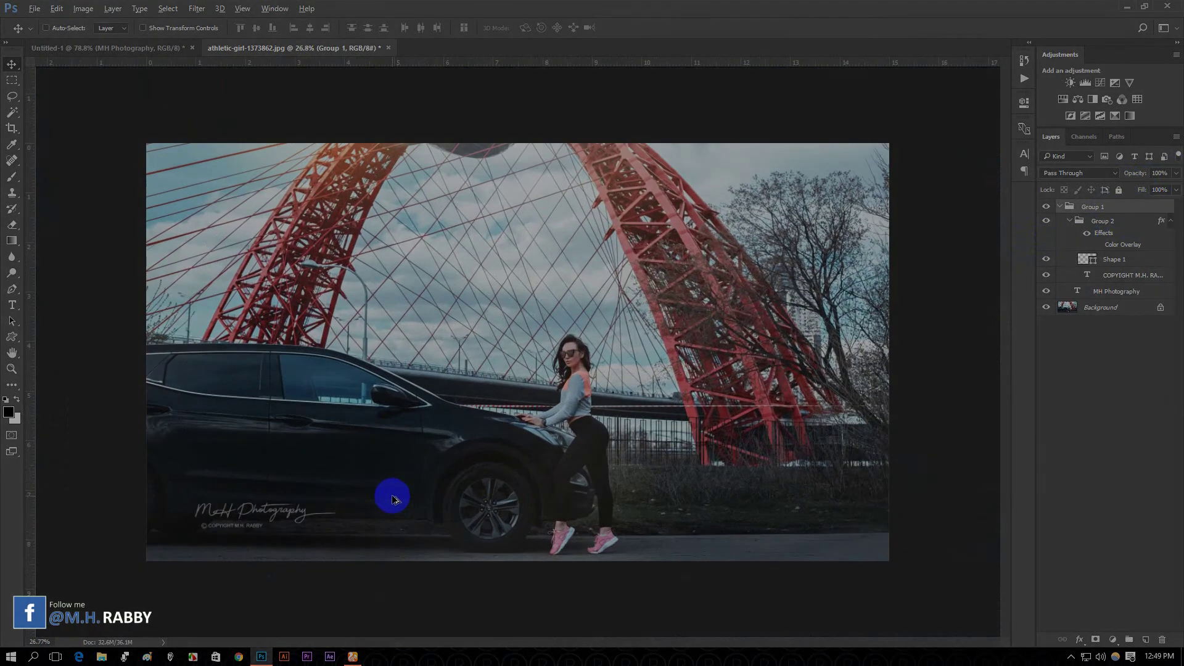
Reposition the Group 1 watermark higher on the photo, onto the car's front door just behind the front wheel.
left_click_drag(395, 498, 423, 455)
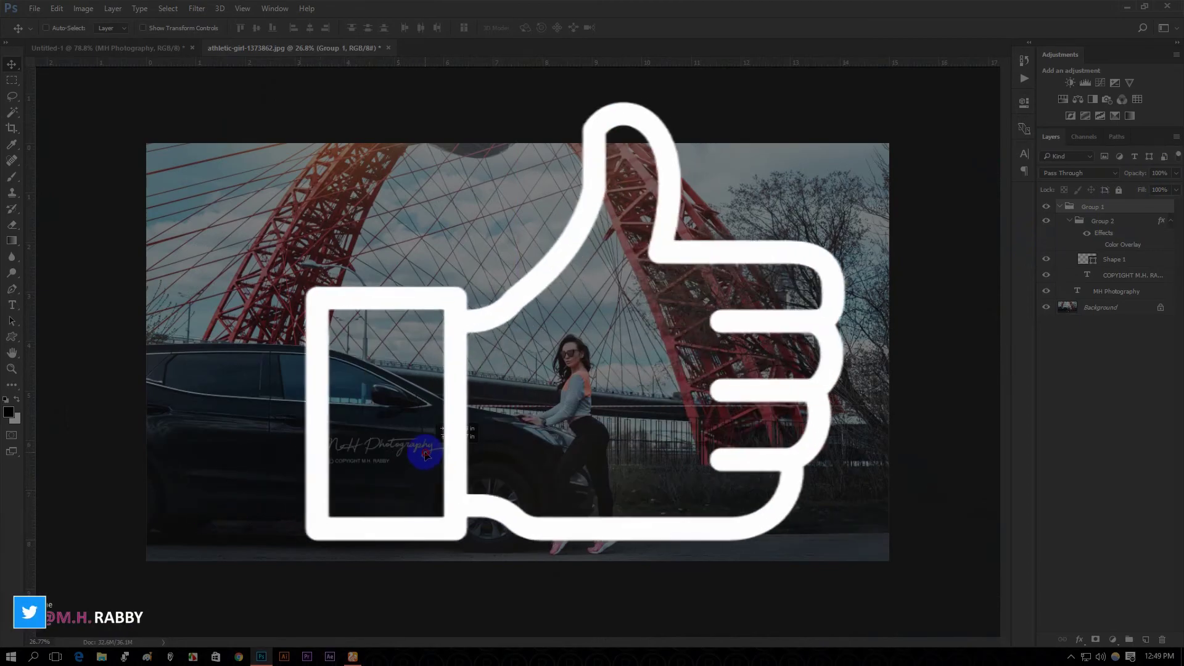
scroll(439, 521, "down", 2)
scroll(382, 441, "up", 3)
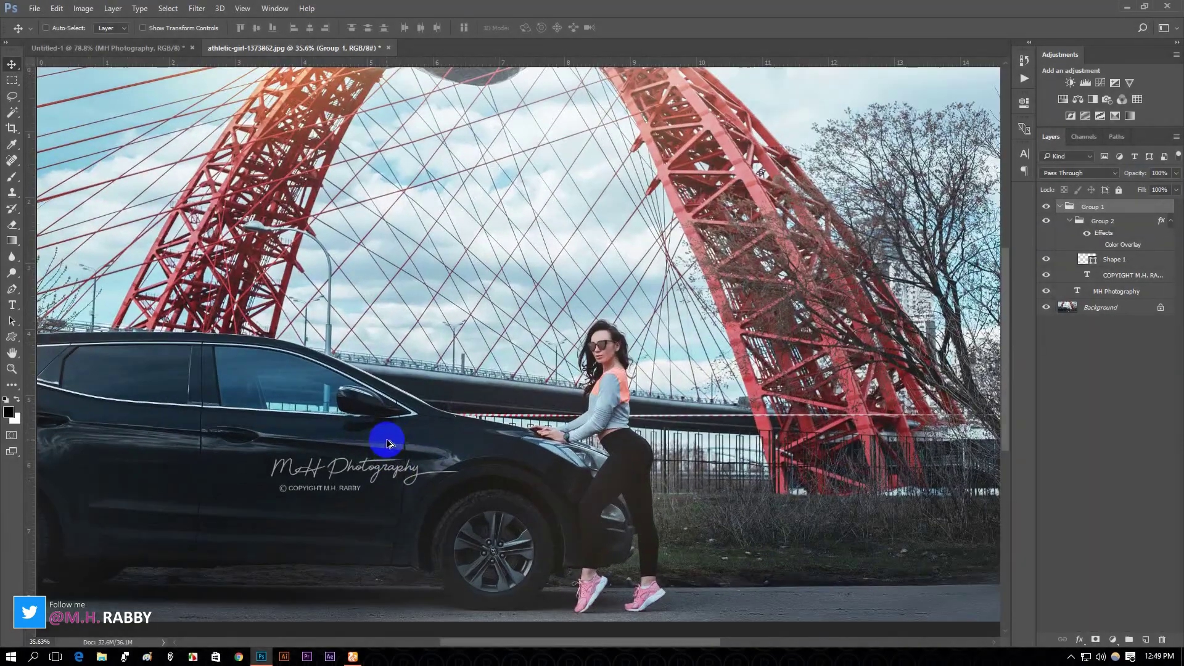